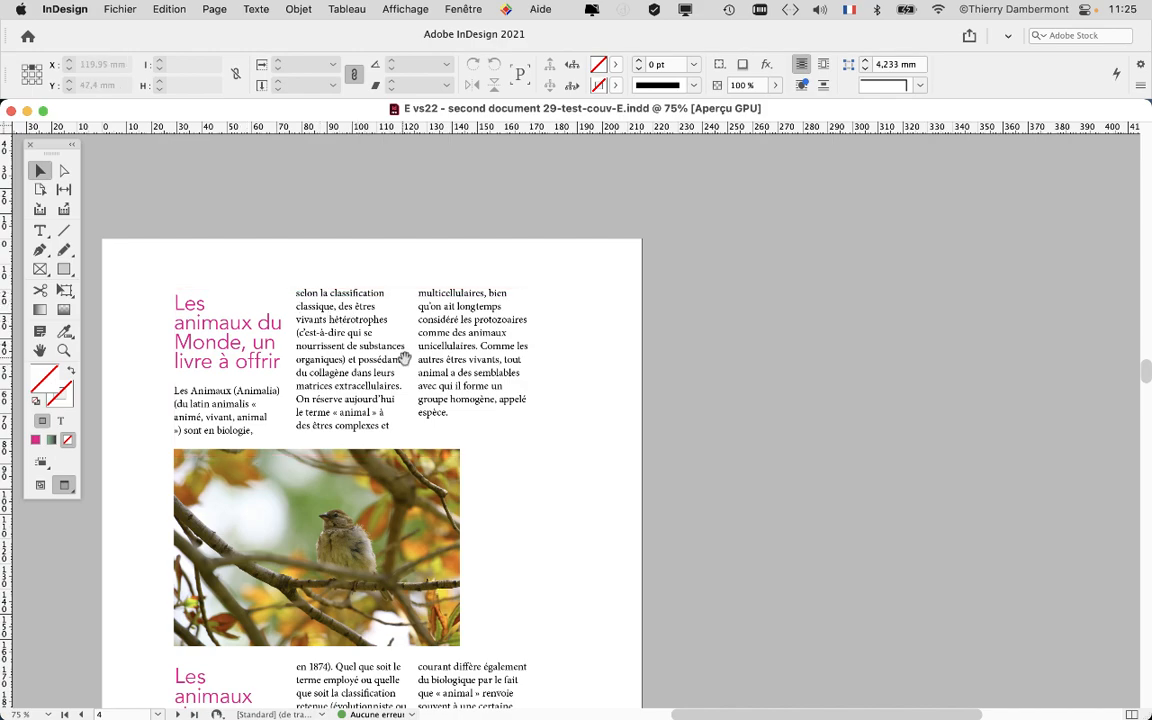
Switch the screen mode to Normal so frame edges and hidden characters show around the page's title area.
left_click_drag(406, 359, 555, 285)
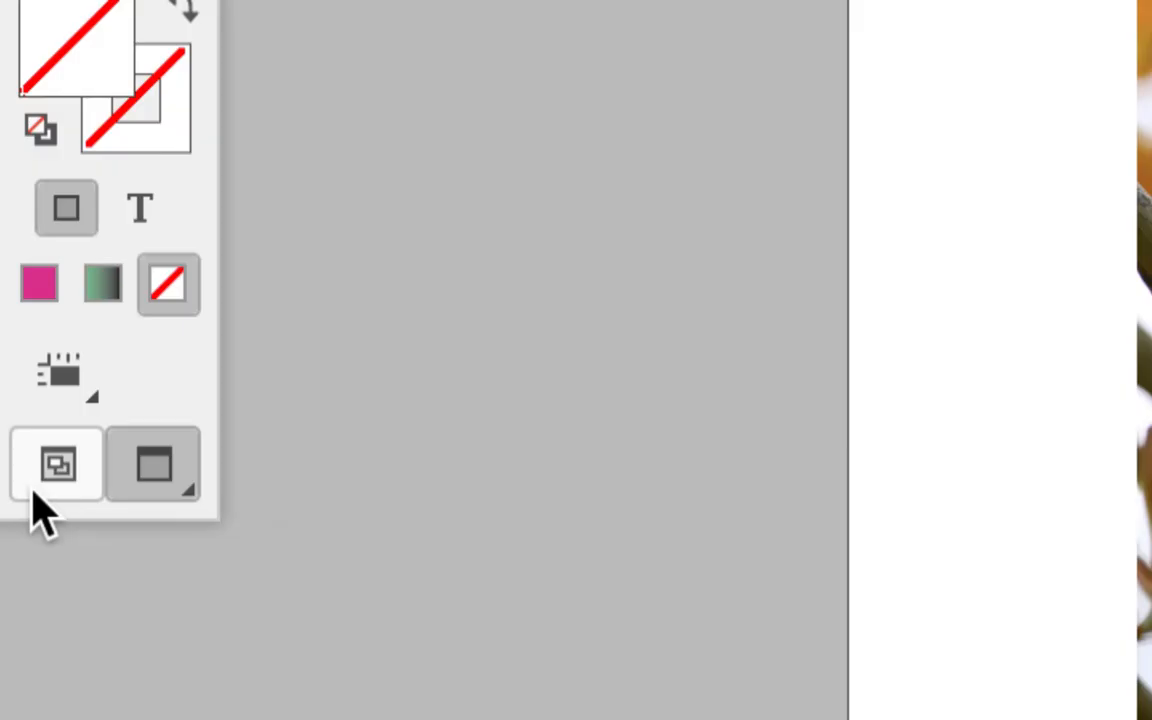
left_click(35, 489)
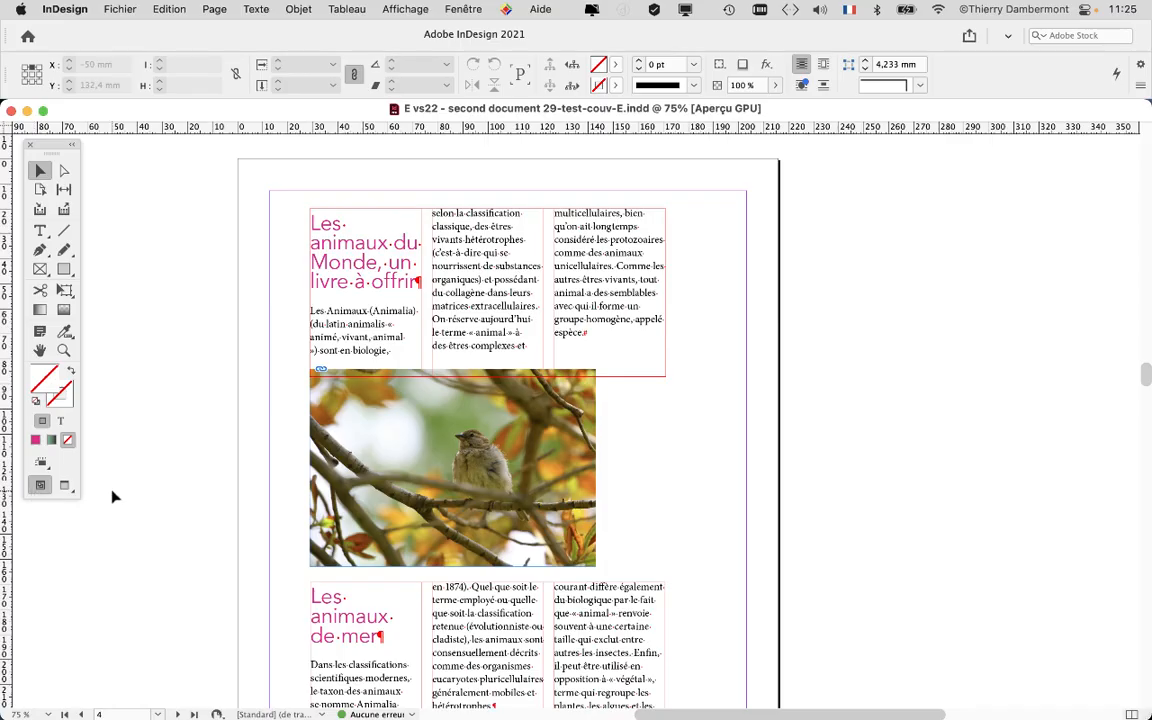
scroll(383, 278, "up", 2)
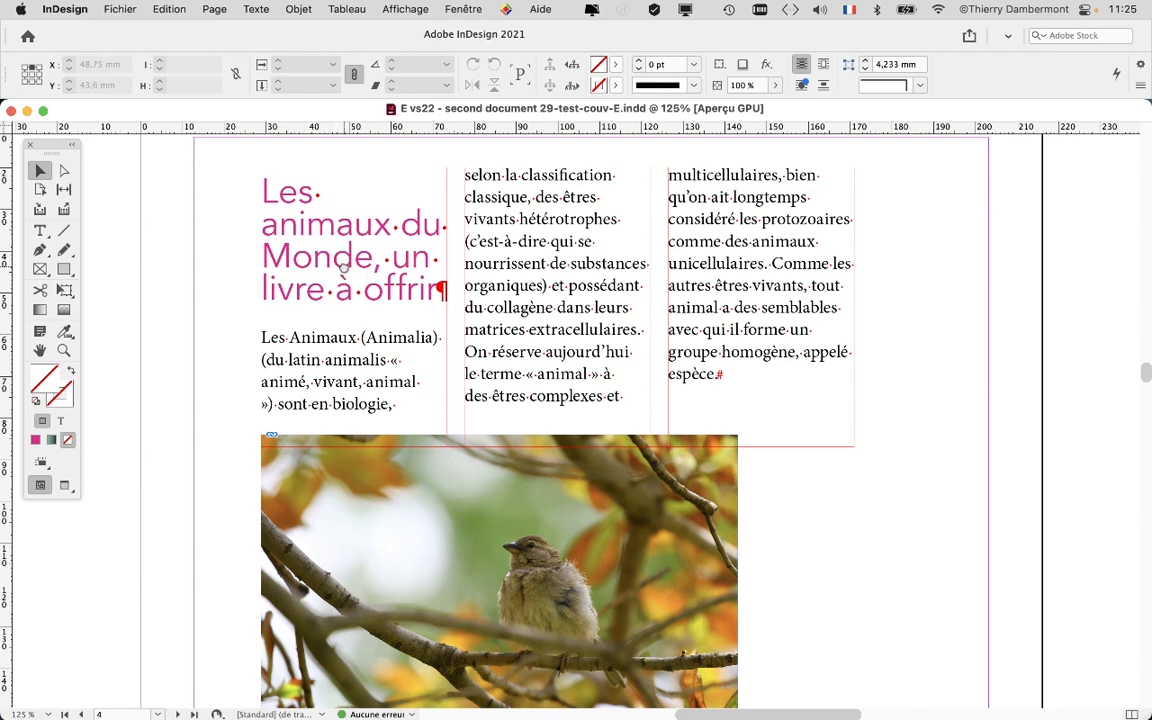
scroll(318, 250, "right", 5)
Open the Paragraph Styles panel and place it beside the page.
left_click(253, 8)
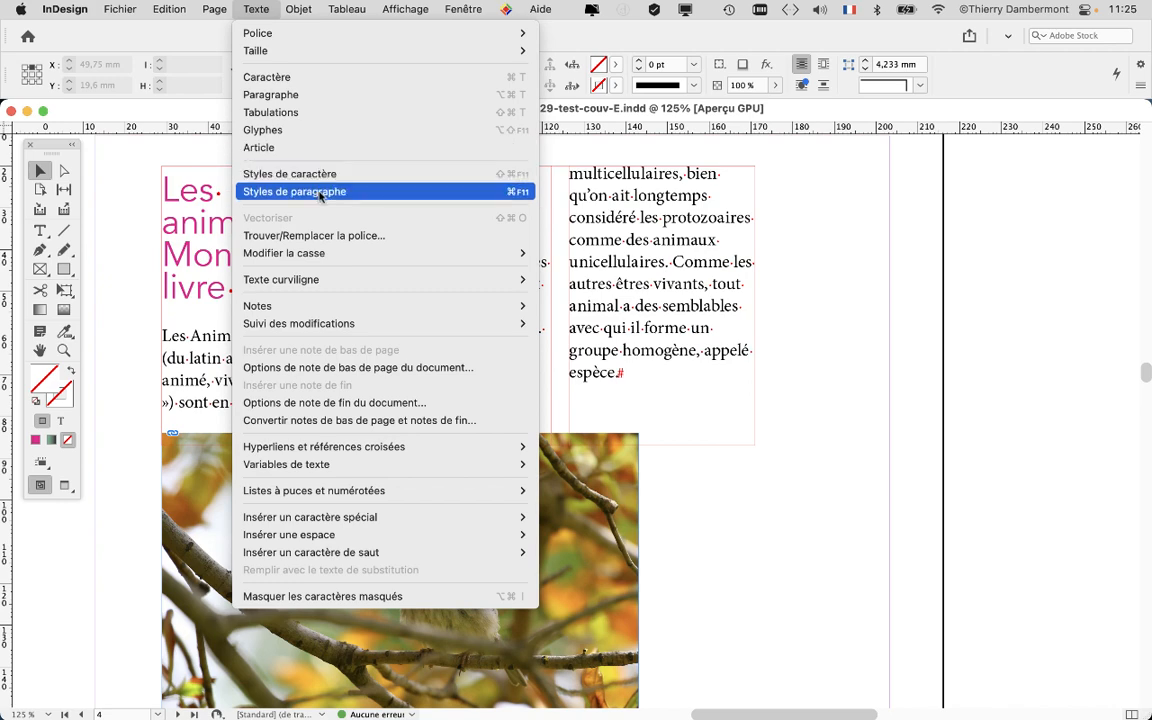
left_click(289, 175)
left_click_drag(741, 133, 903, 173)
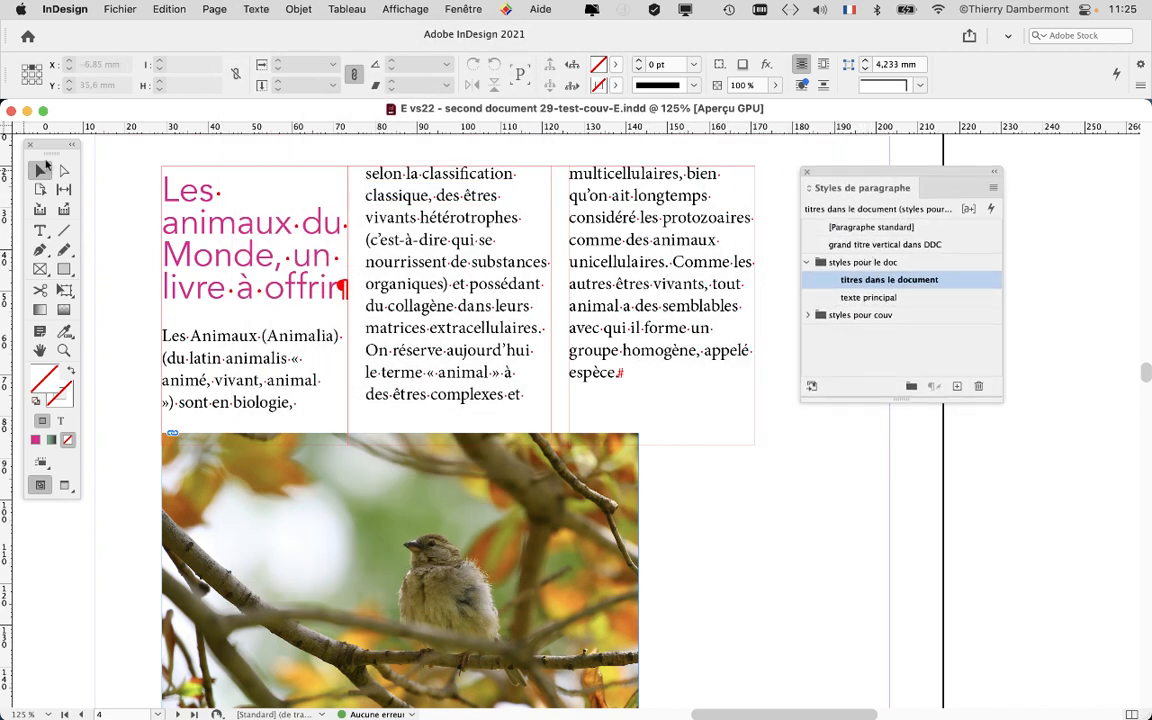
left_click_drag(58, 145, 508, 156)
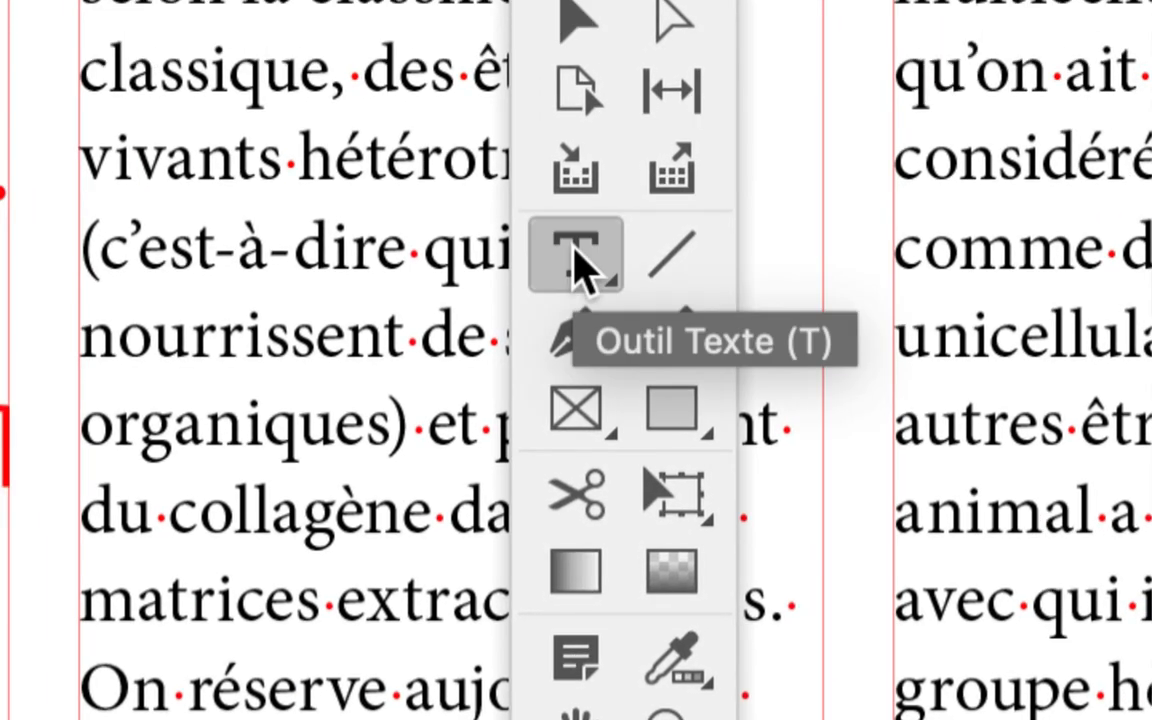
Switch to the Type tool and place the insertion point in the title "Les animaux du Monde, un livre à offrir".
left_click(578, 254)
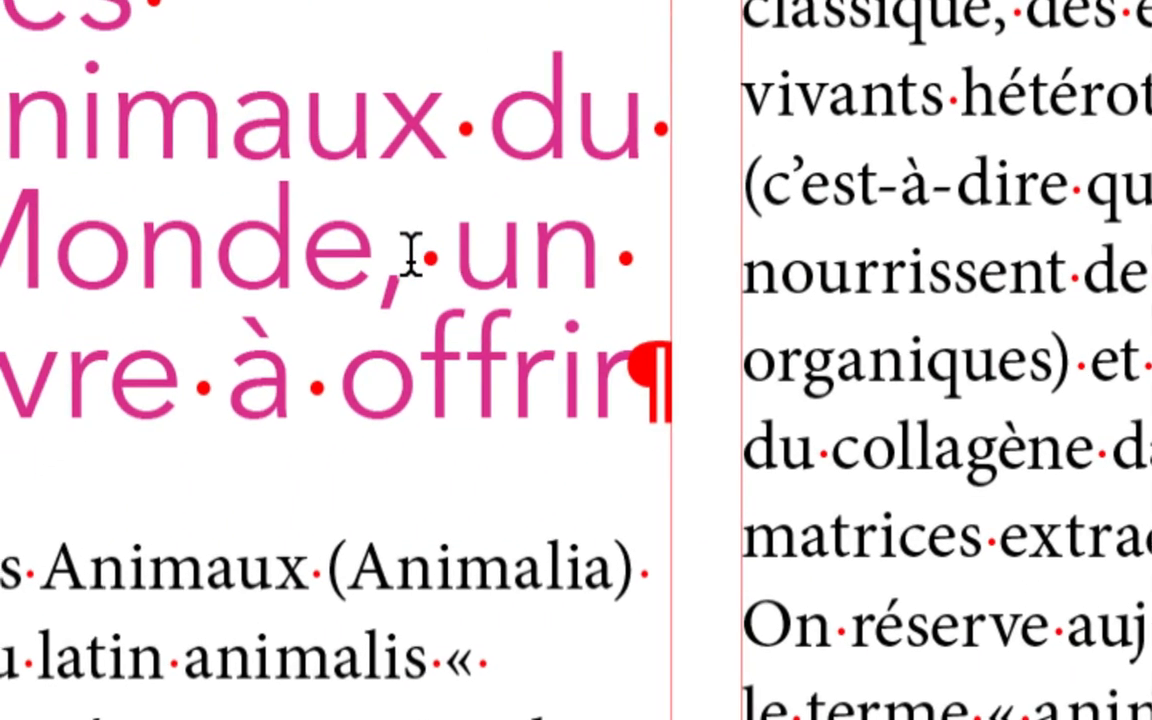
left_click(326, 319)
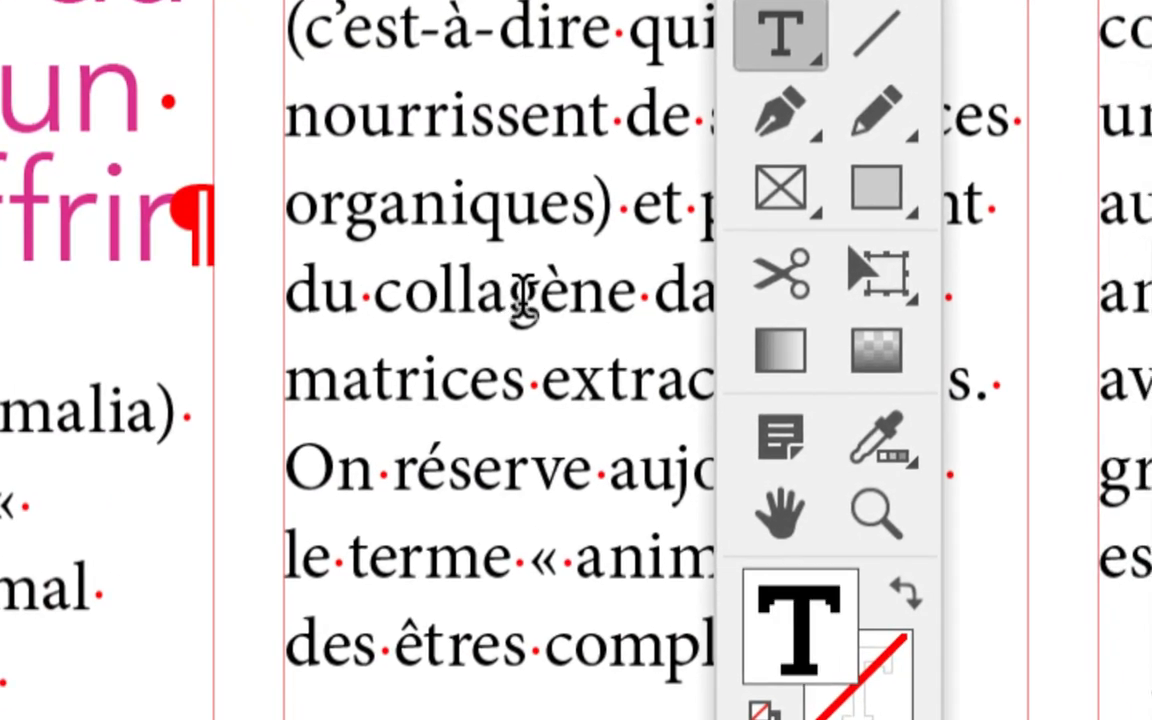
left_click(519, 295)
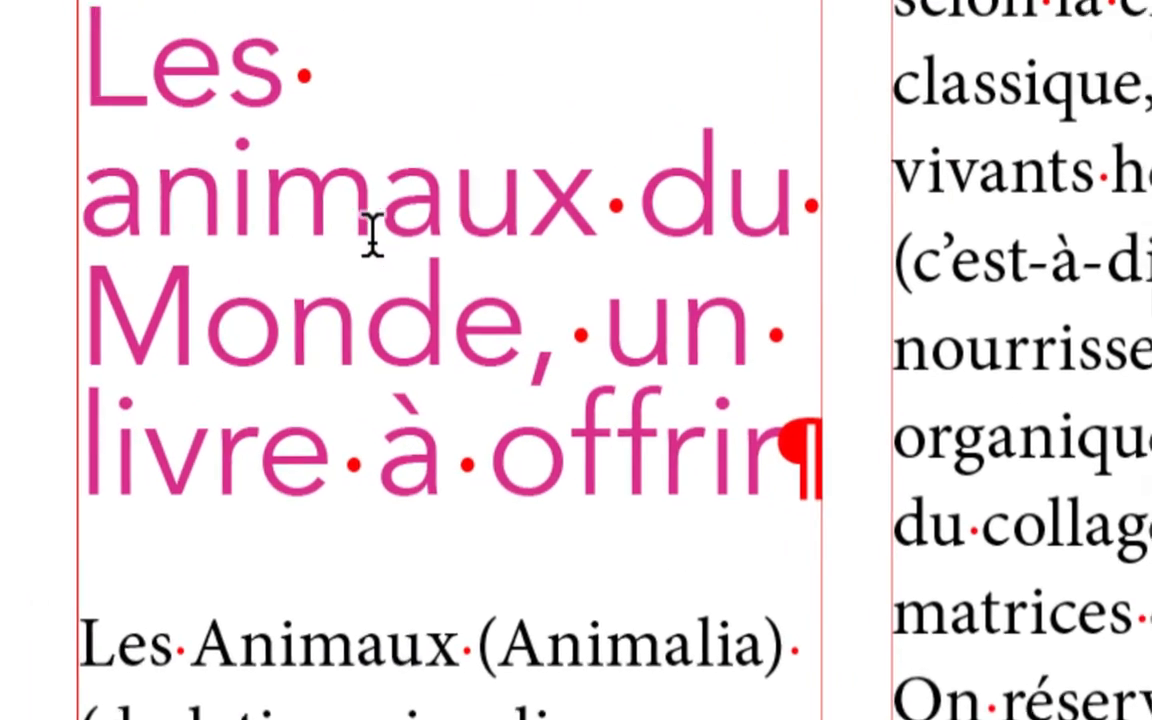
left_click(369, 235)
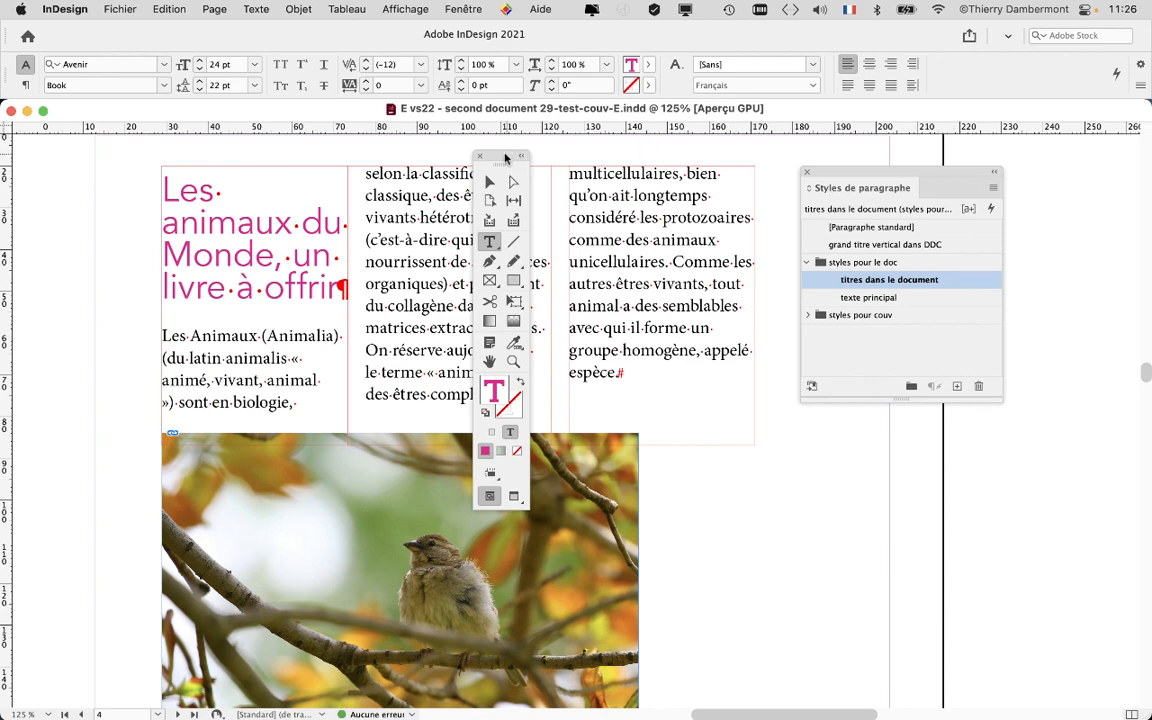
left_click_drag(506, 155, 77, 163)
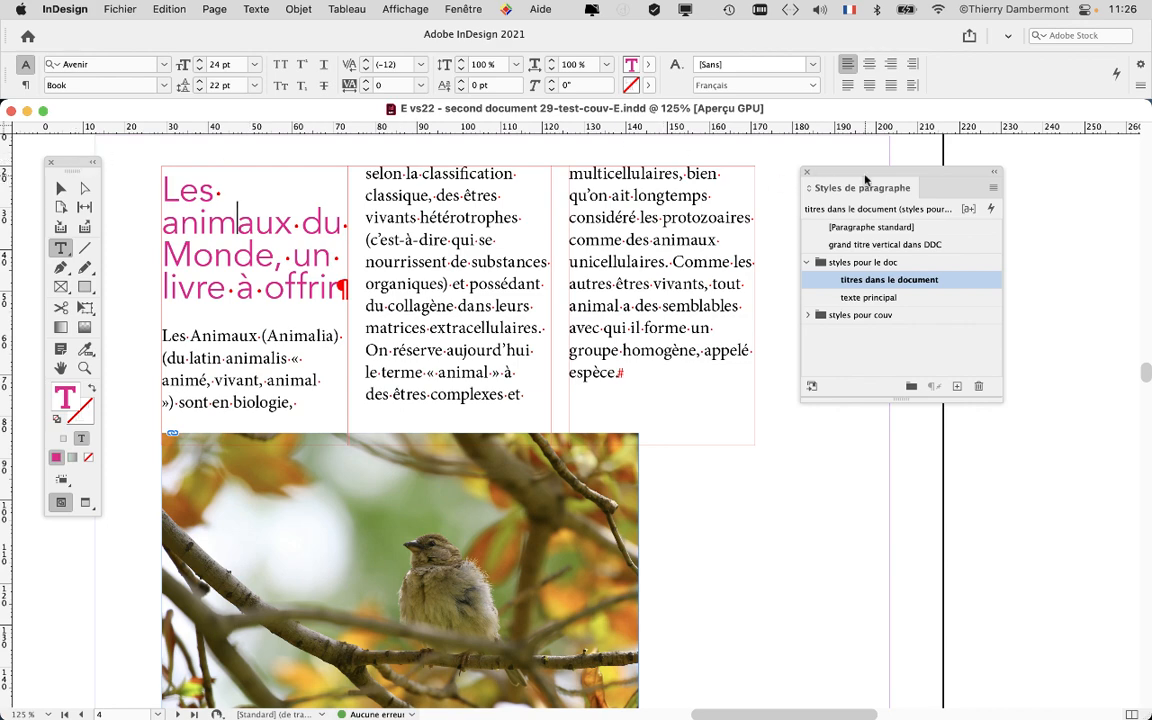
Rearrange the Paragraph Styles panel and open the Paragraph panel next to the text.
left_click_drag(877, 175, 924, 168)
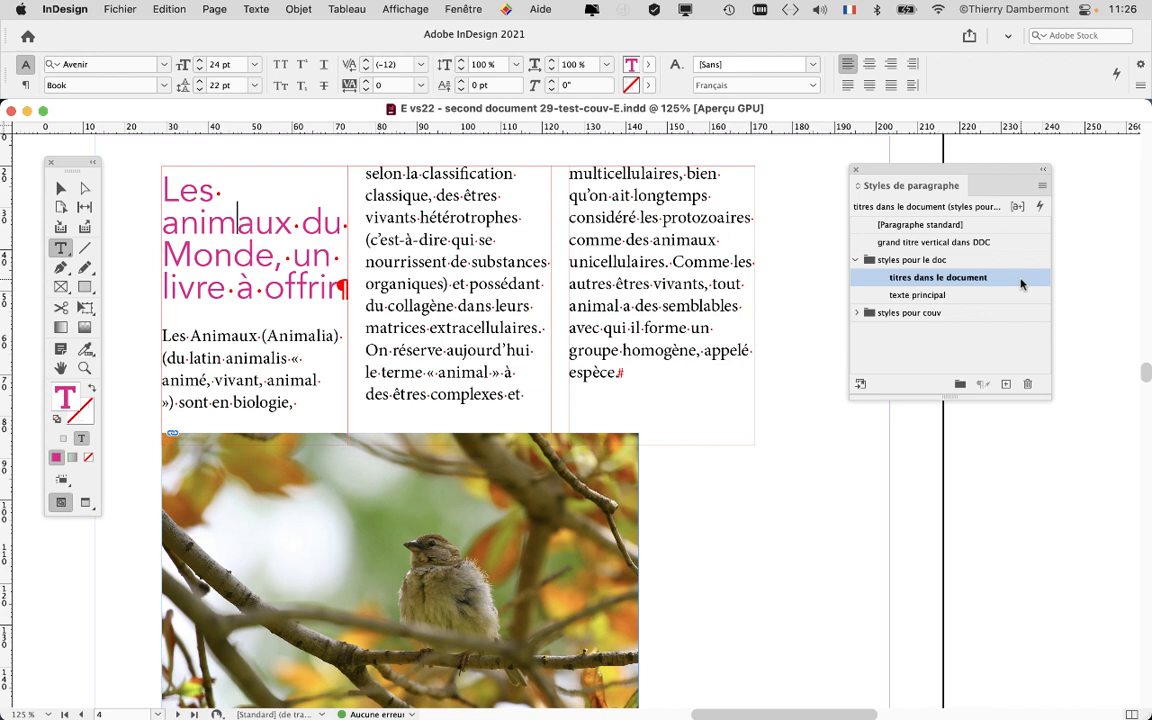
left_click_drag(901, 169, 977, 188)
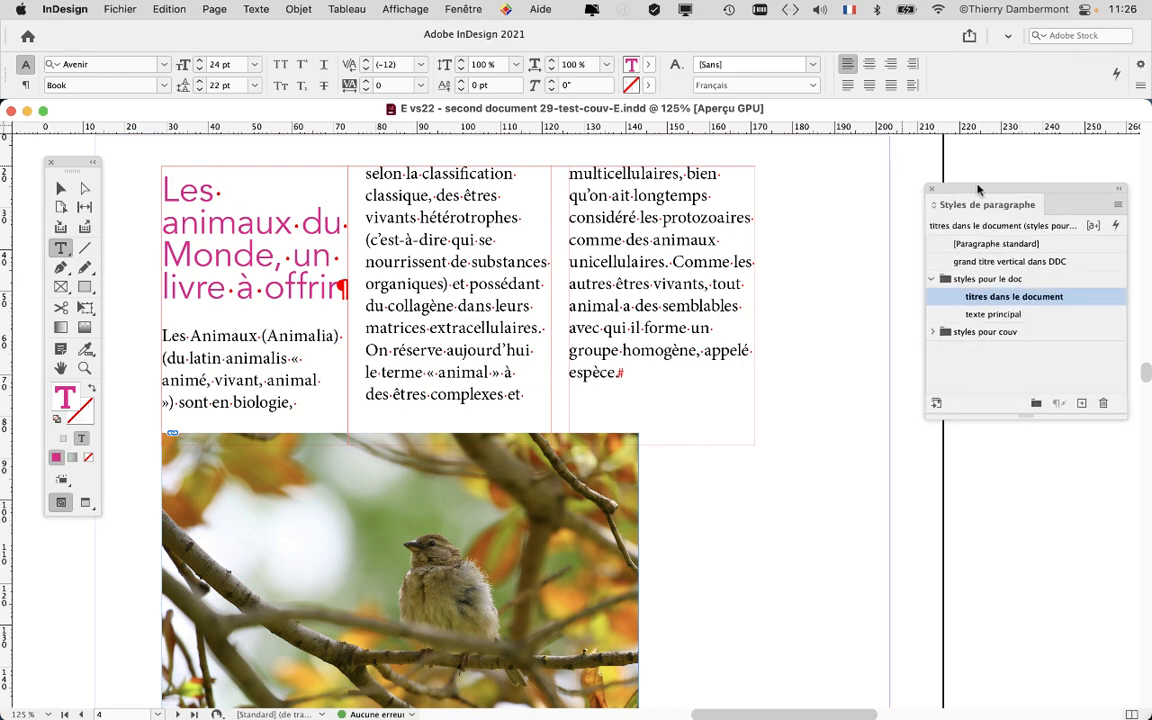
left_click(258, 8)
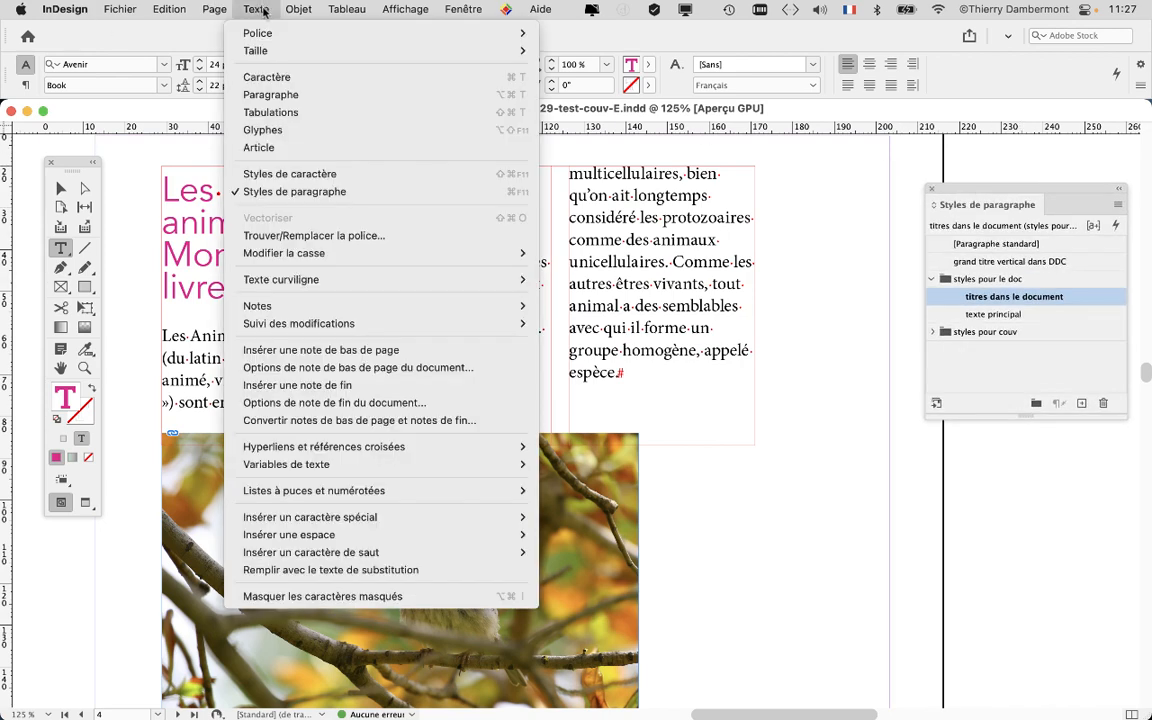
left_click(264, 94)
left_click_drag(568, 268, 451, 156)
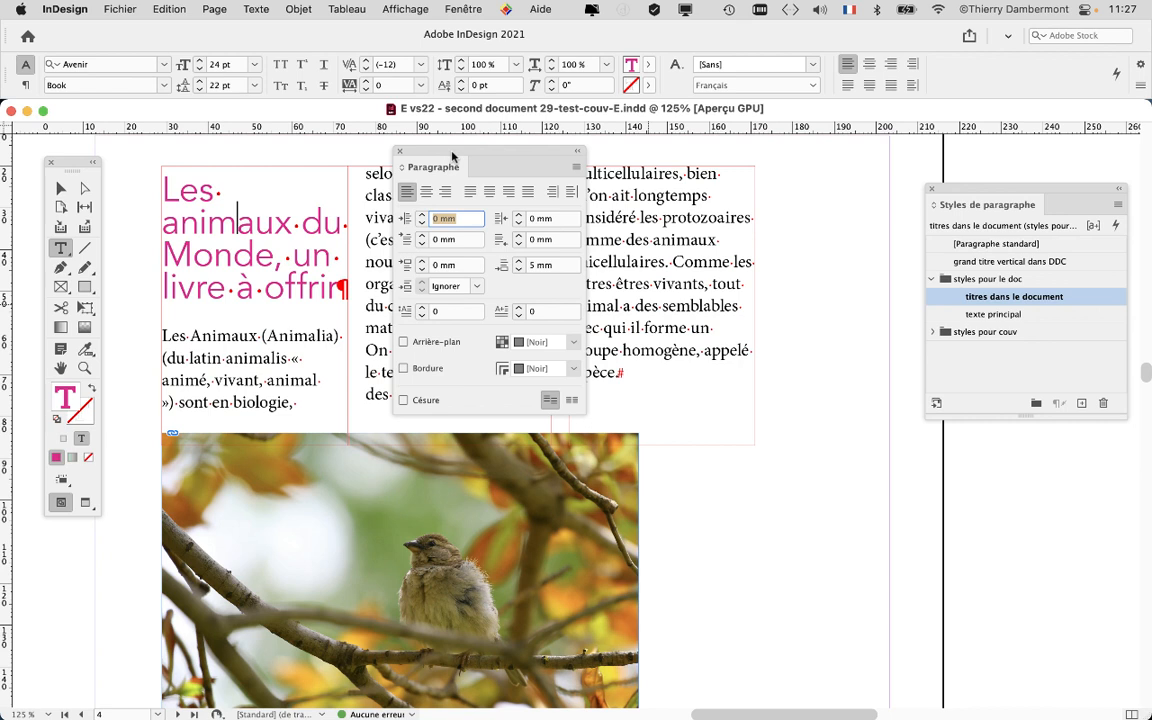
left_click_drag(452, 155, 460, 152)
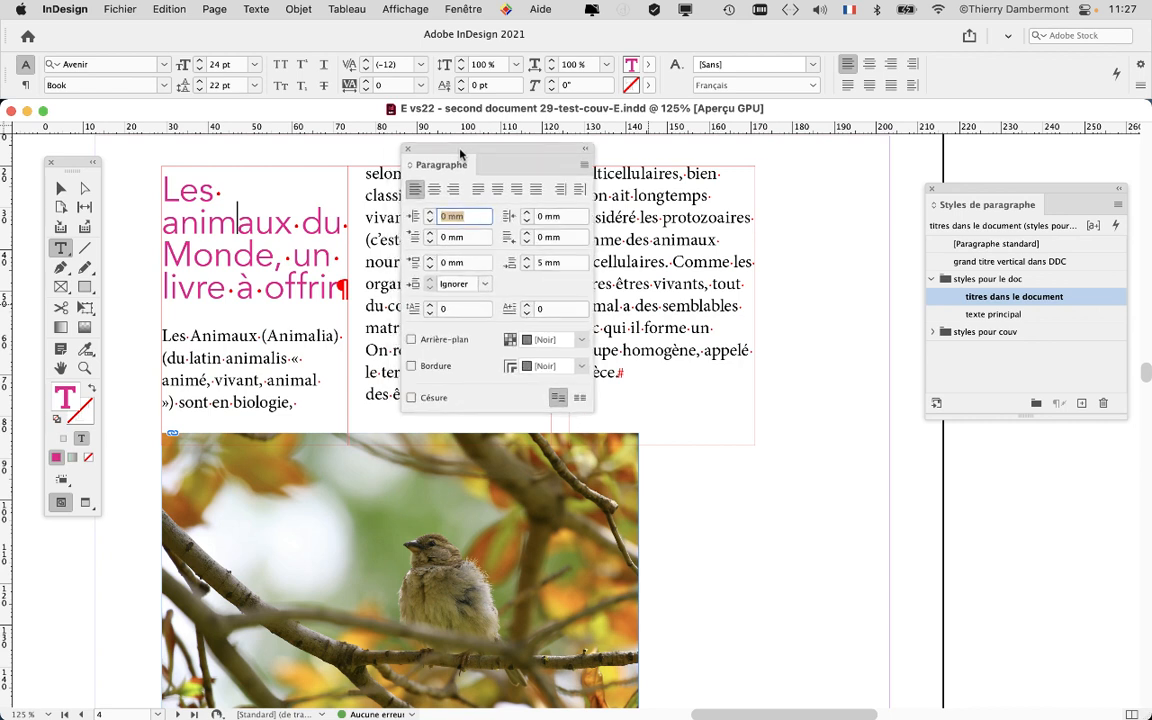
Select the title paragraph's text and set the insertion point back inside the title.
left_click(235, 232)
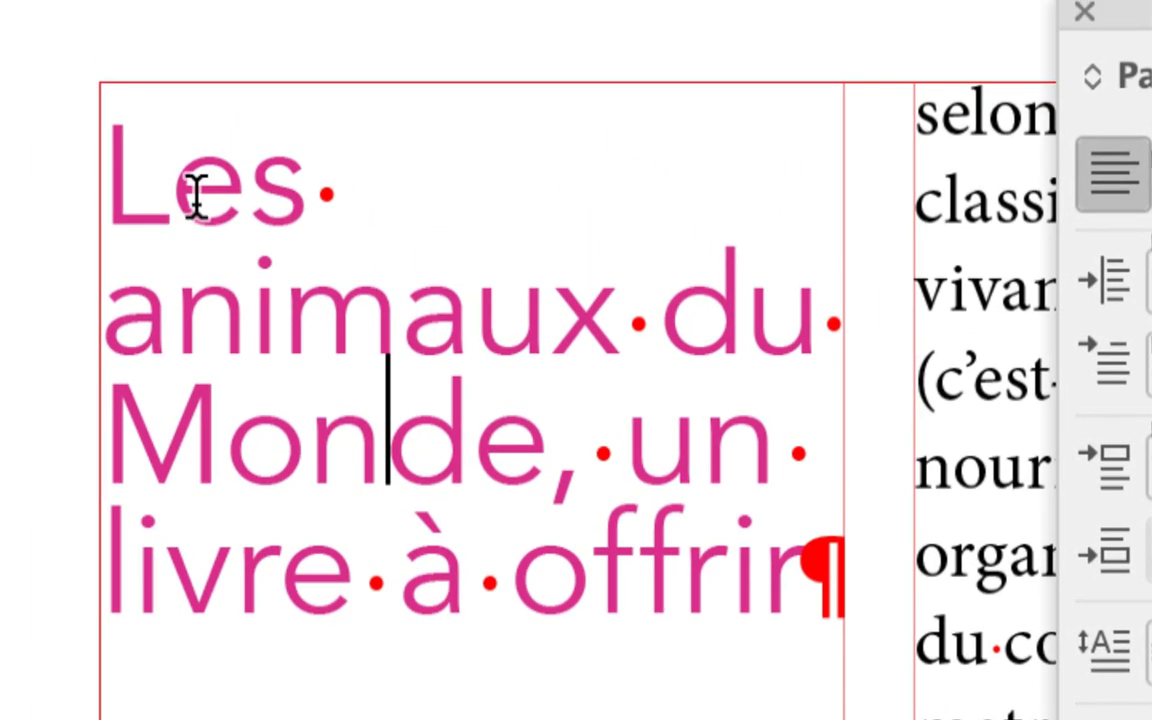
left_click(193, 197)
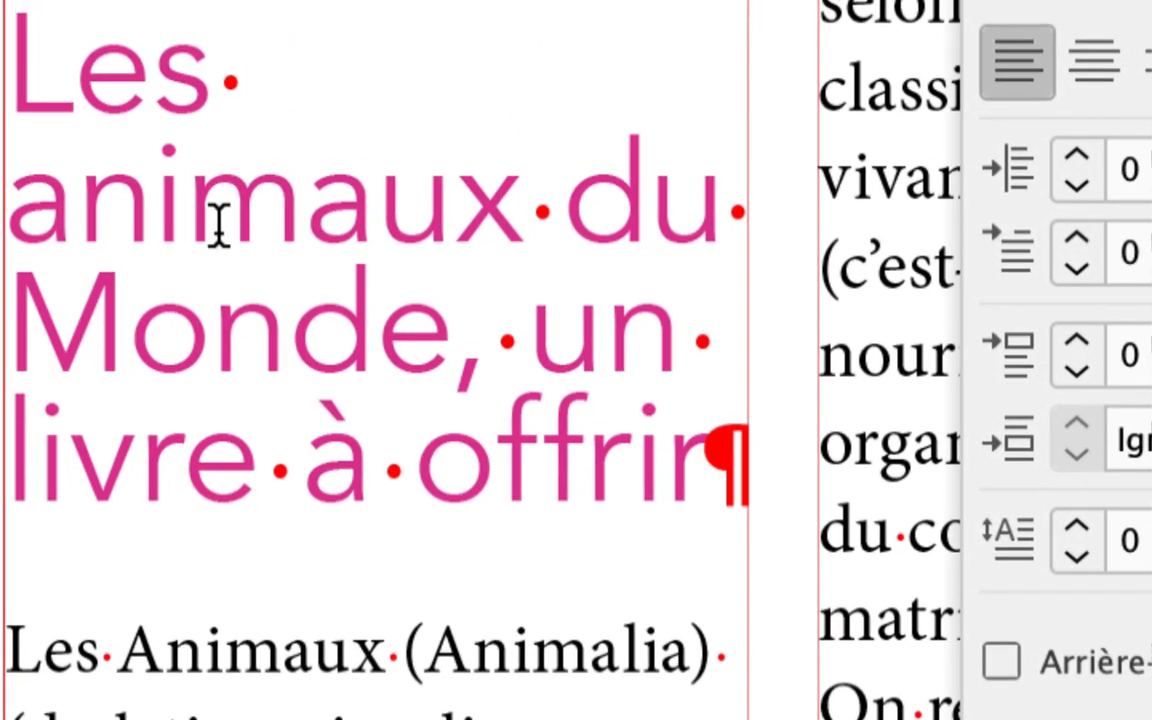
left_click(276, 299)
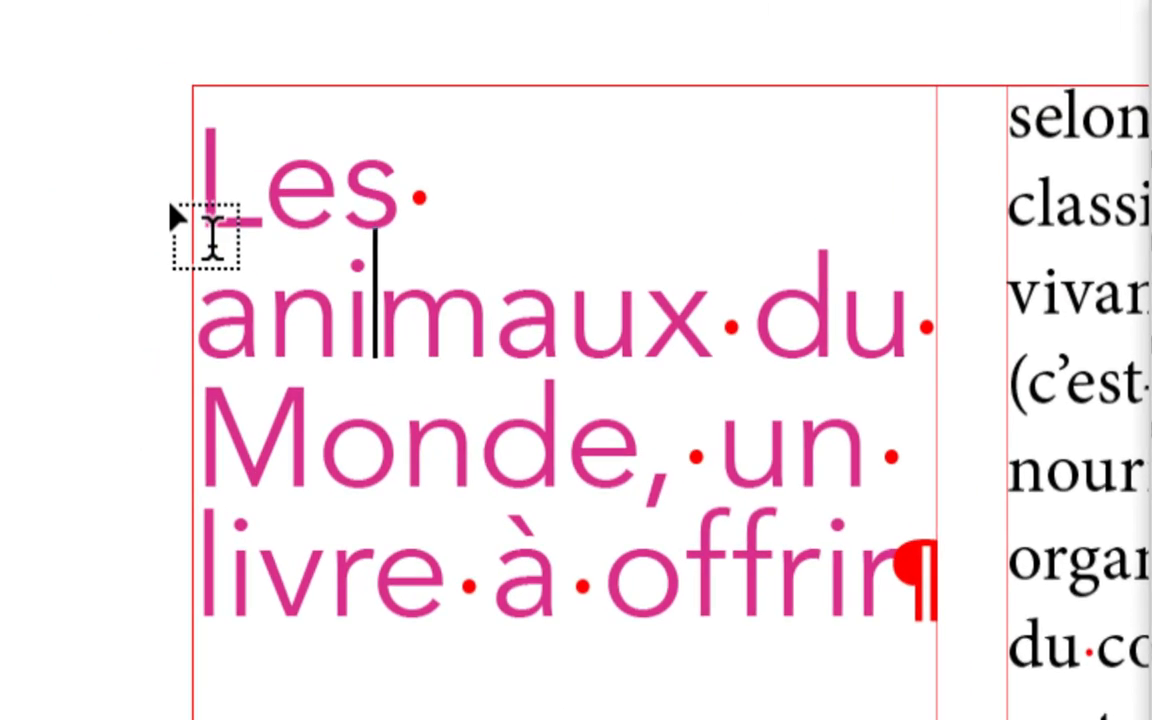
left_click_drag(10, 80, 668, 455)
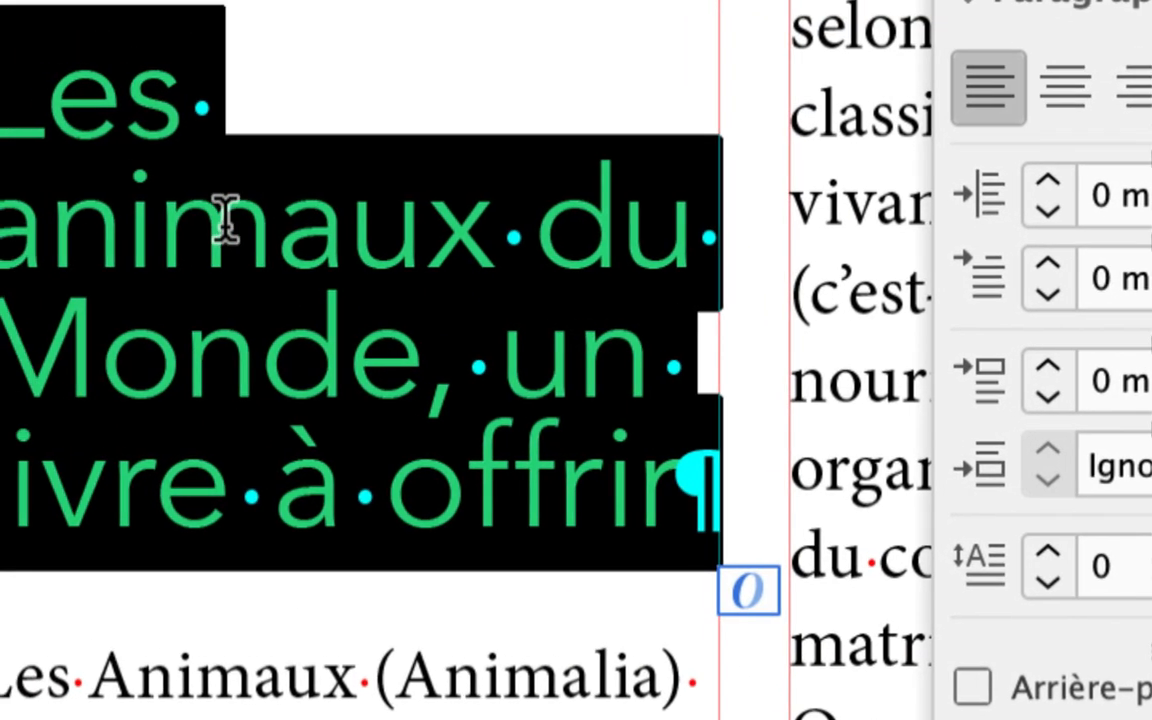
left_click(226, 213)
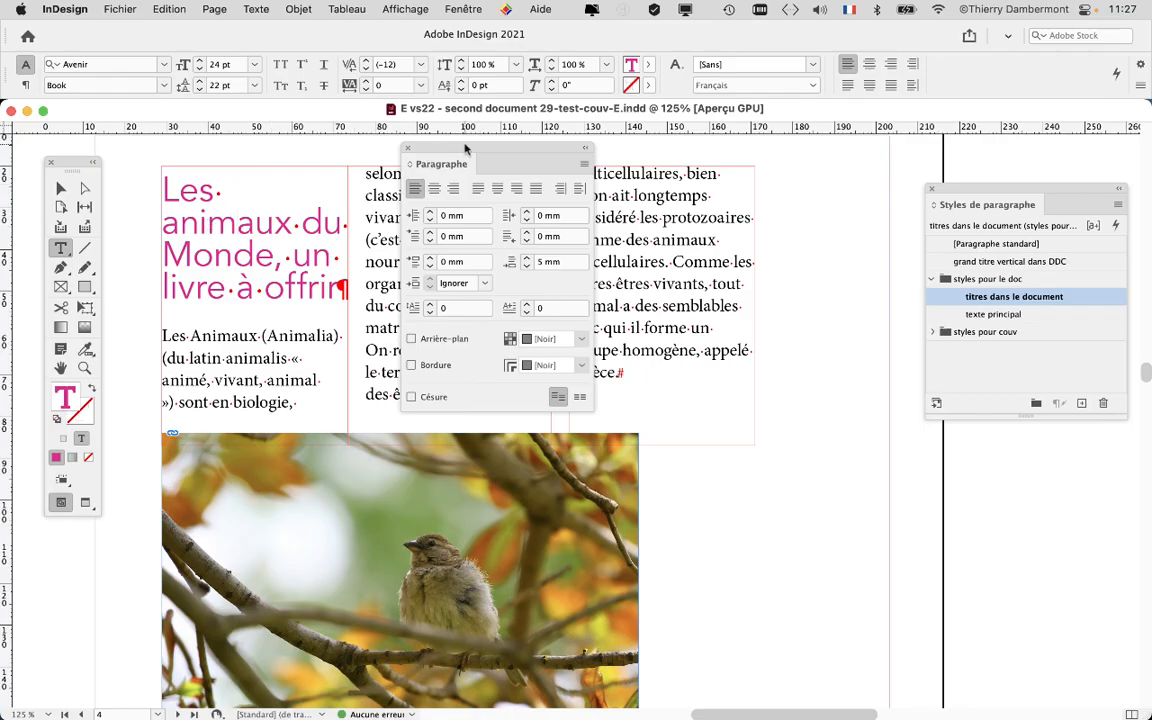
Open the Span Columns options for the title paragraph and turn on Preview.
left_click_drag(465, 148, 685, 150)
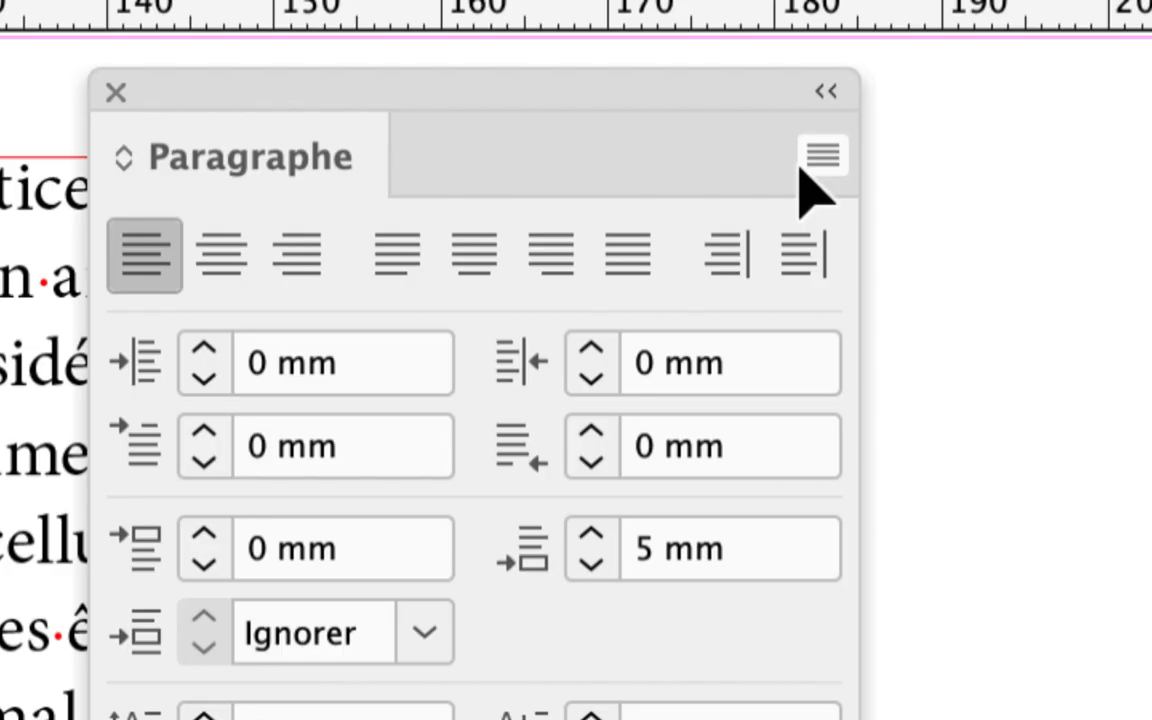
left_click(804, 165)
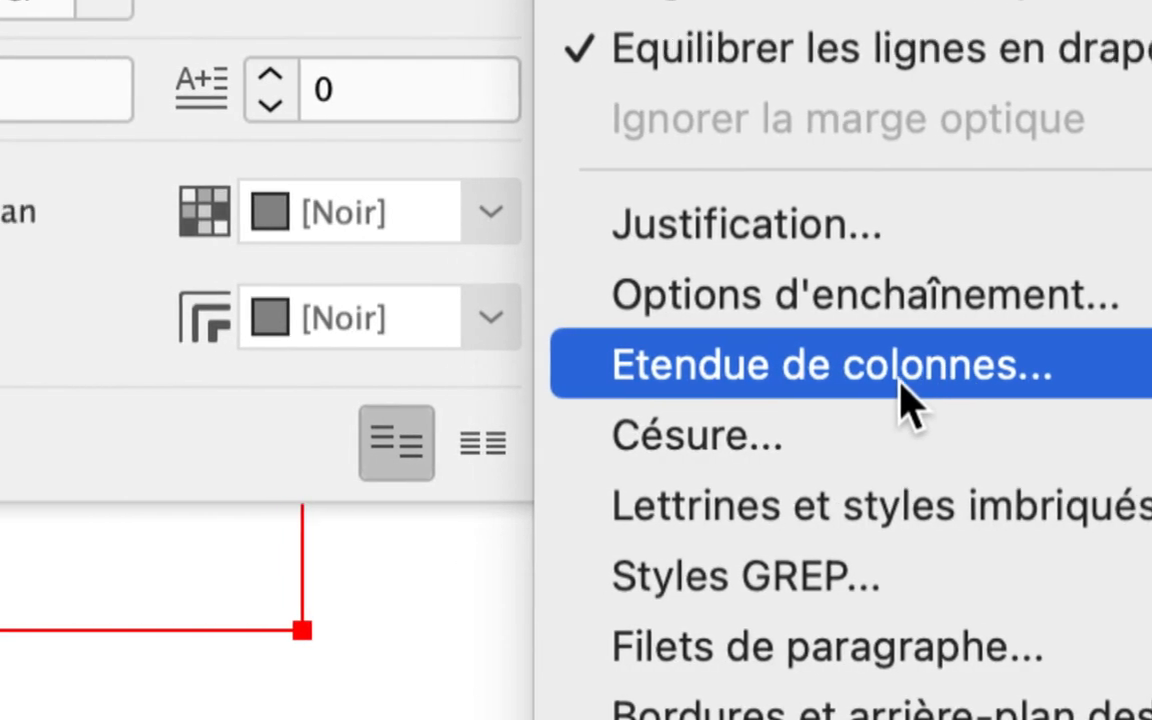
left_click(901, 386)
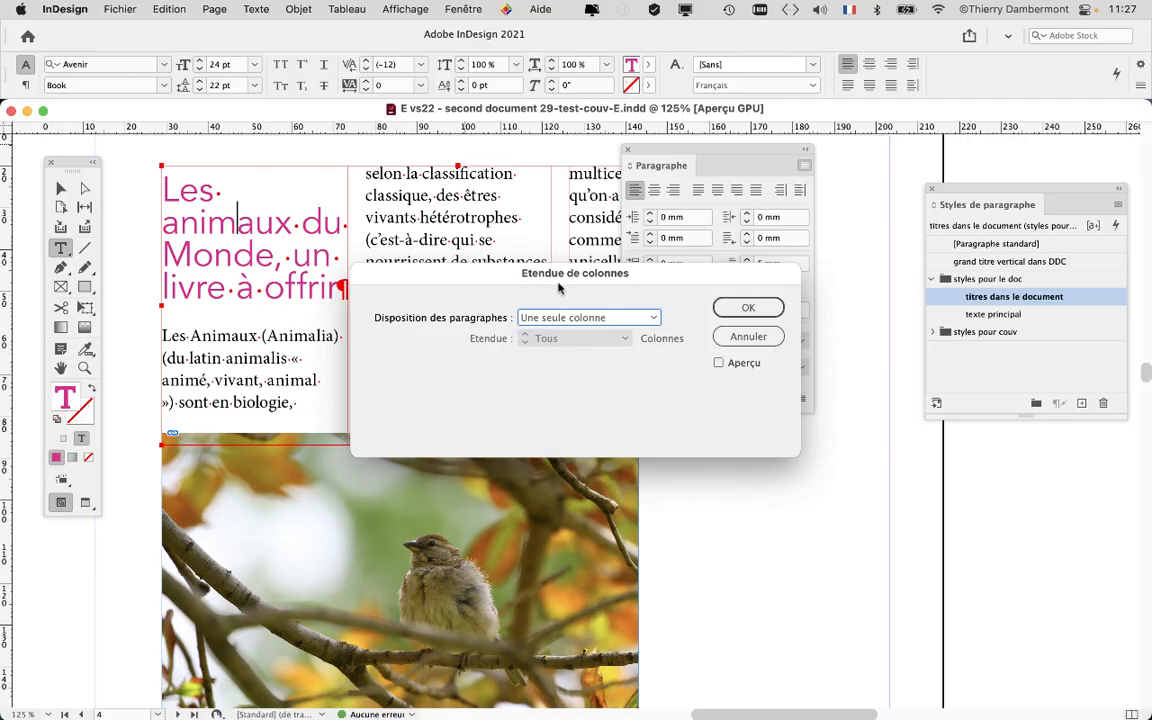
left_click_drag(505, 262, 647, 275)
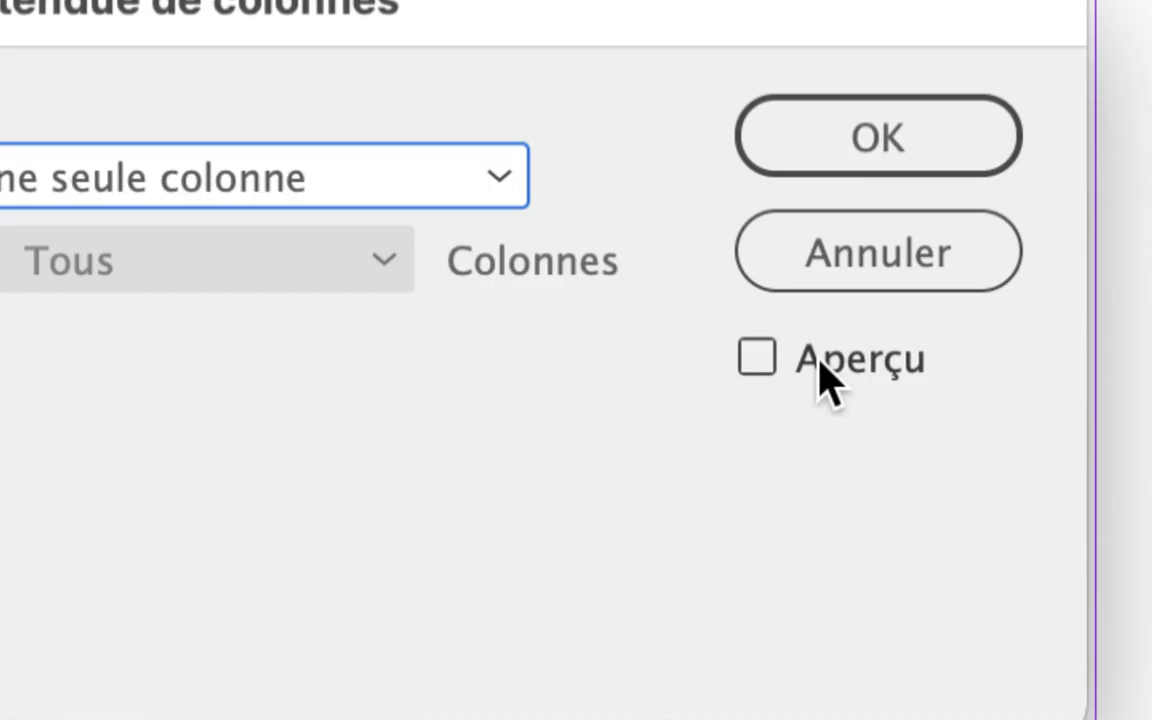
left_click(826, 380)
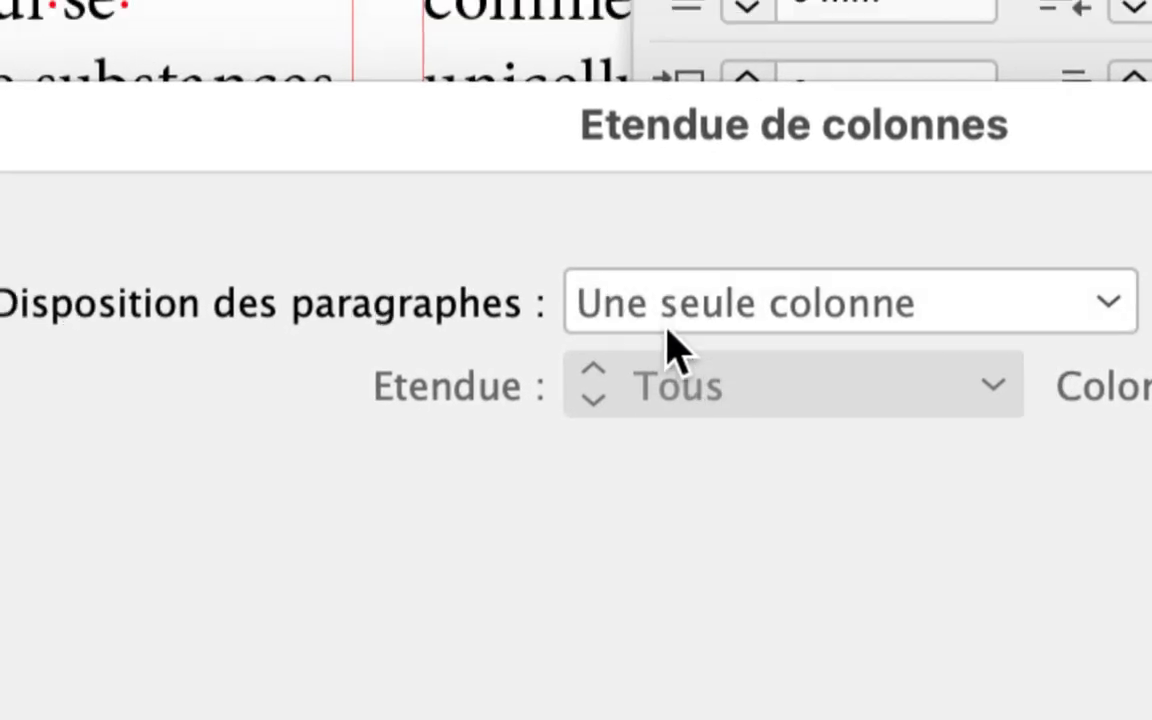
Set the paragraph layout to Span Columns across all (Tous) columns and confirm.
left_click(676, 345)
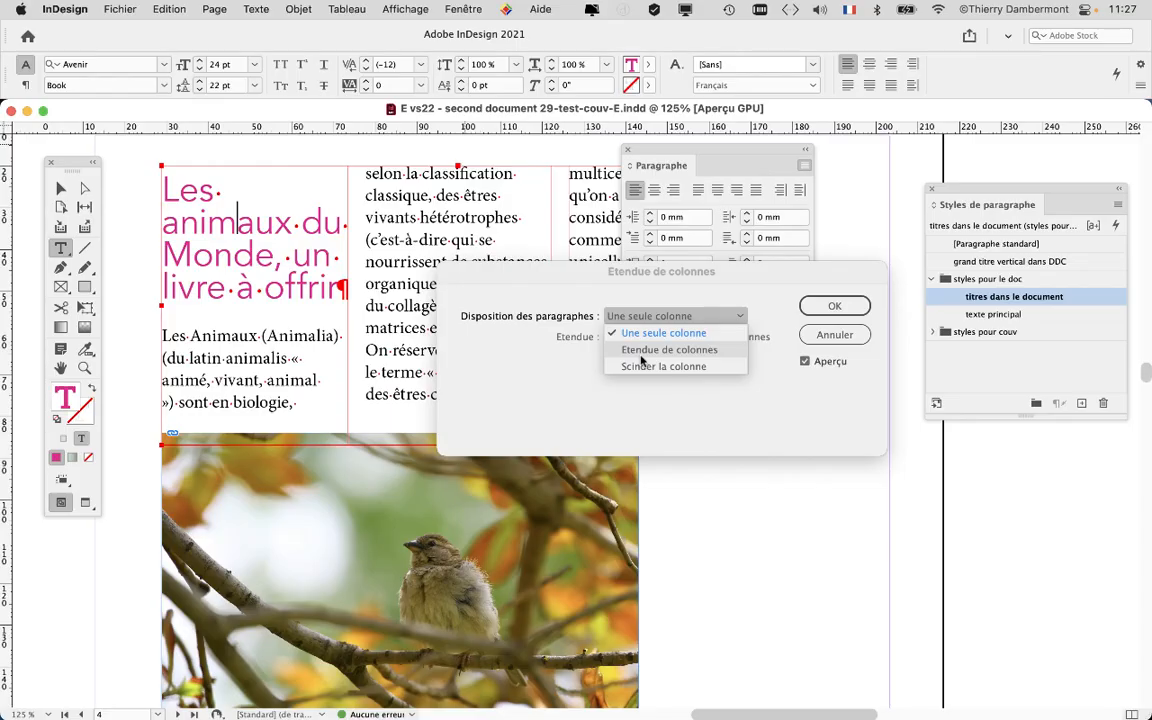
left_click(641, 358)
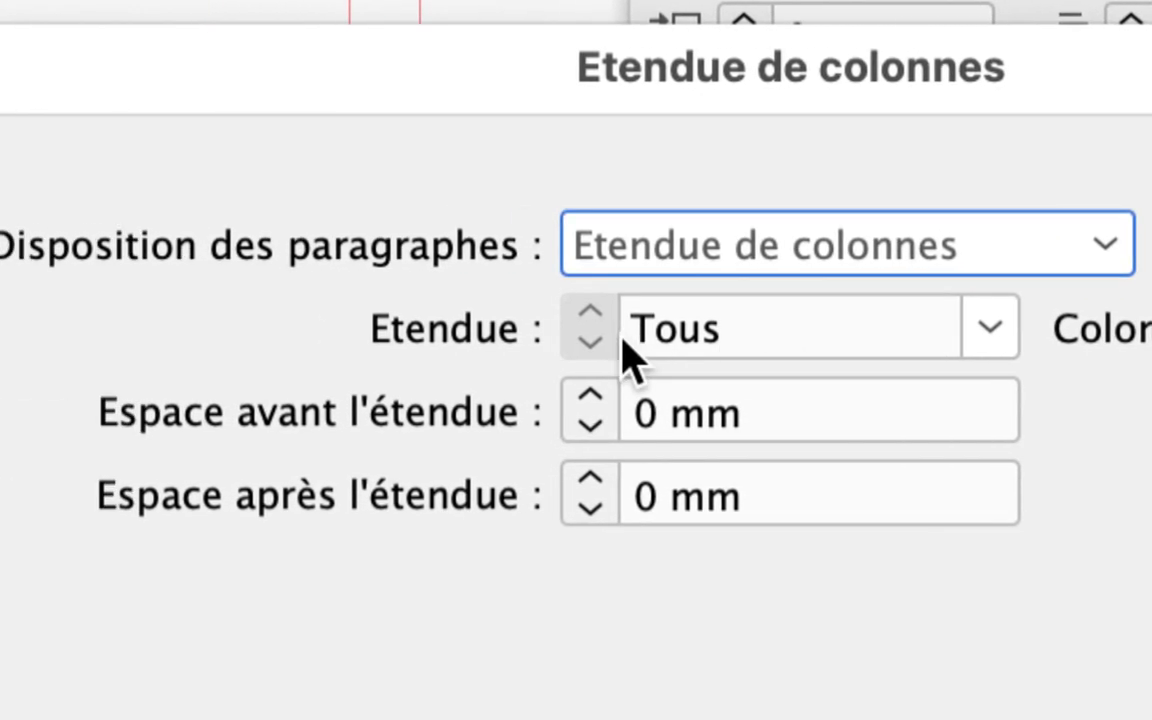
left_click(980, 336)
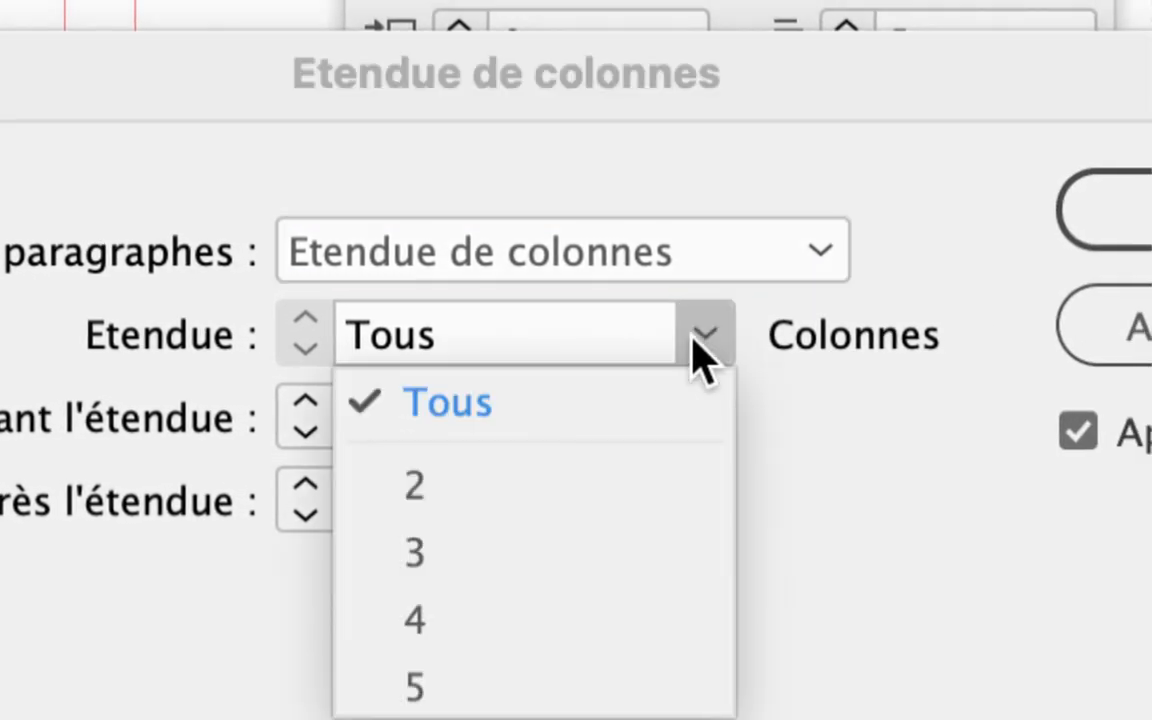
left_click(700, 336)
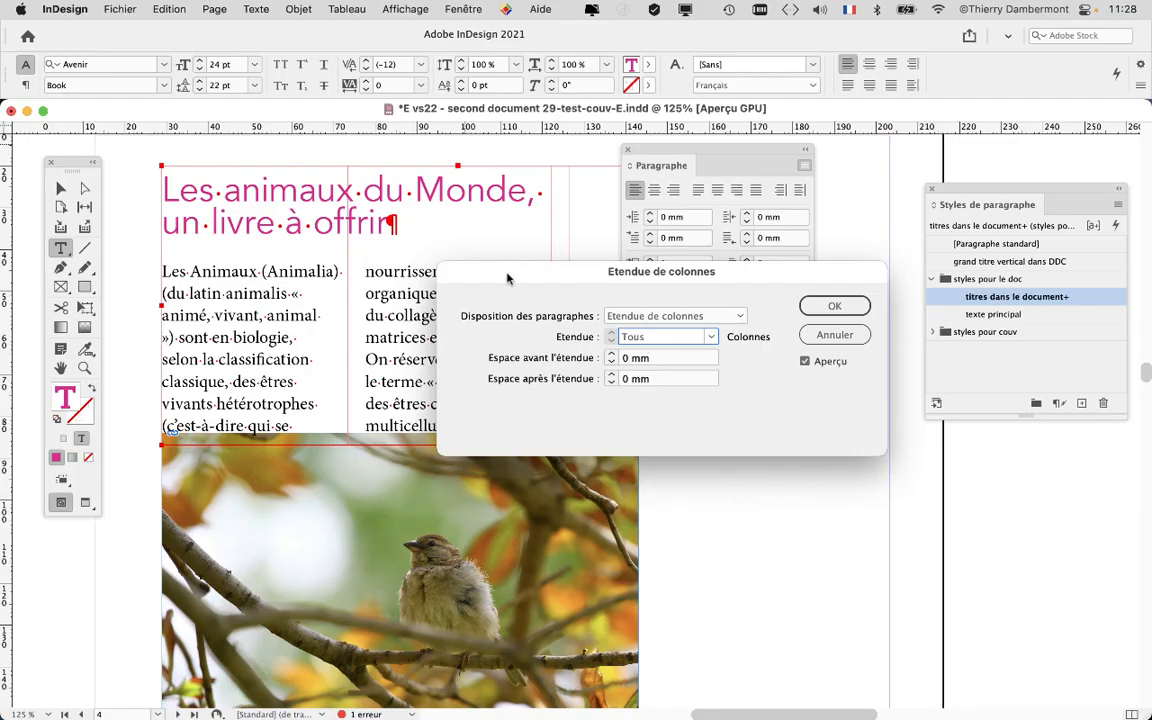
left_click_drag(88, 66, 244, 662)
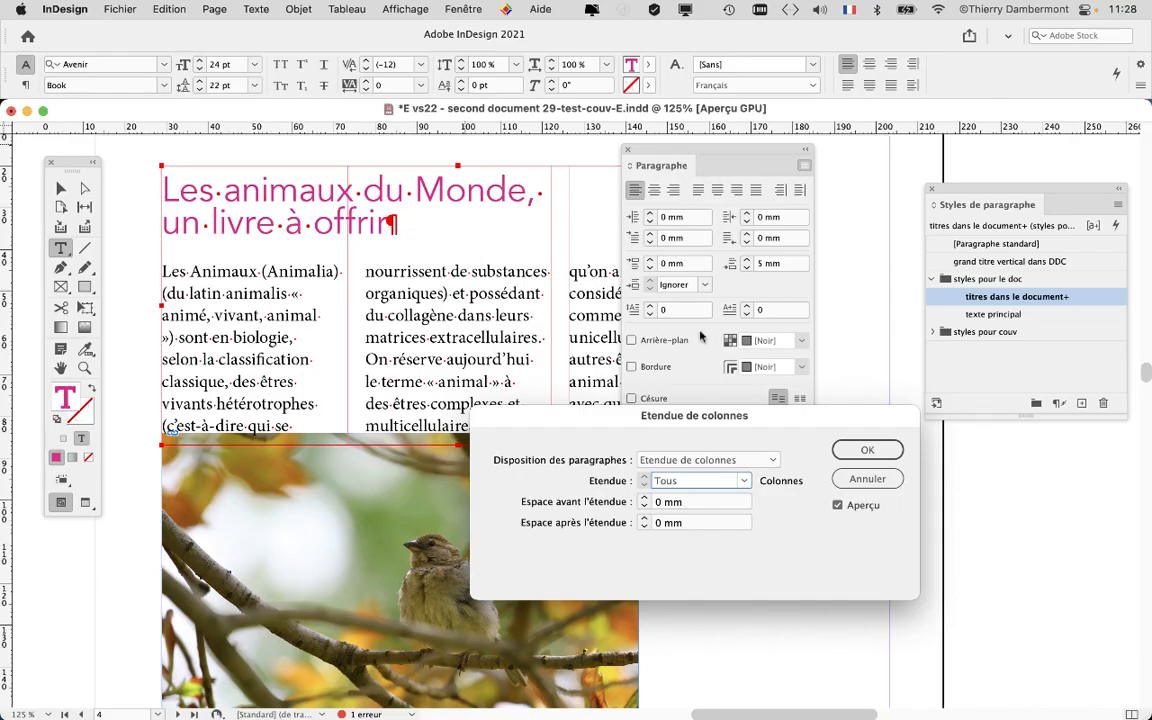
left_click(866, 450)
Redefine the "titres dans le document" paragraph style from the title's current span-columns formatting.
left_click_drag(660, 150, 770, 145)
scroll(538, 333, "down", 2)
scroll(490, 380, "down", 4)
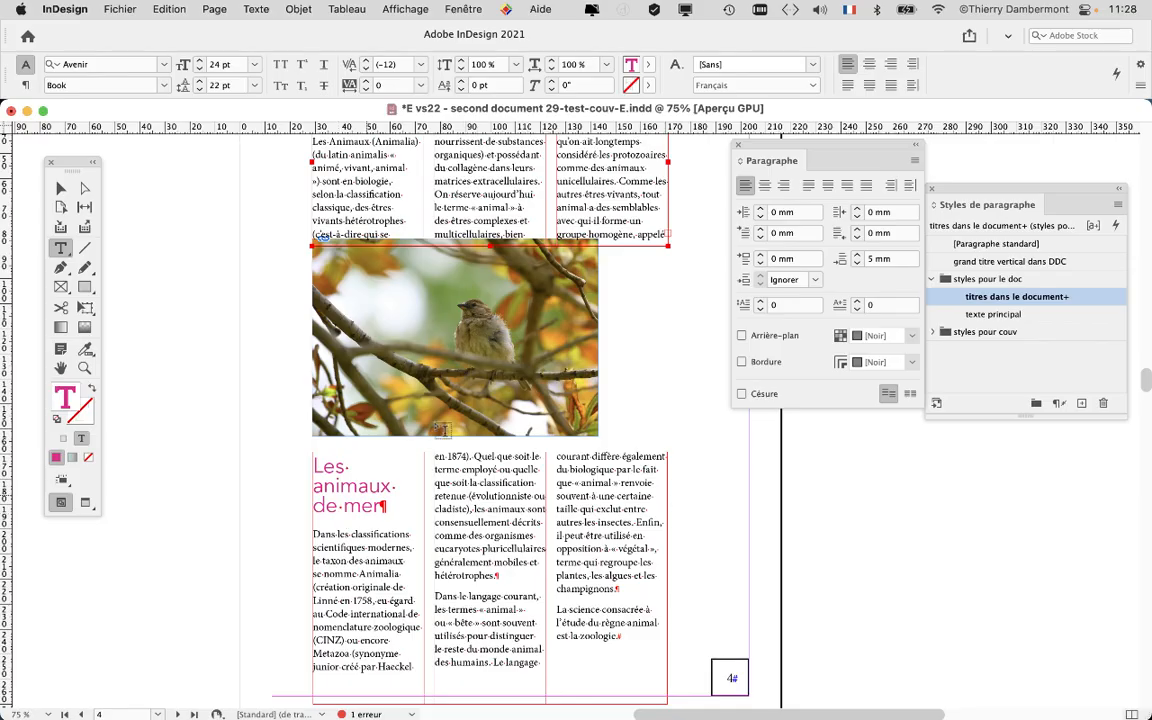
scroll(440, 215, "up", 4)
key("super+equal")
key("super+equal")
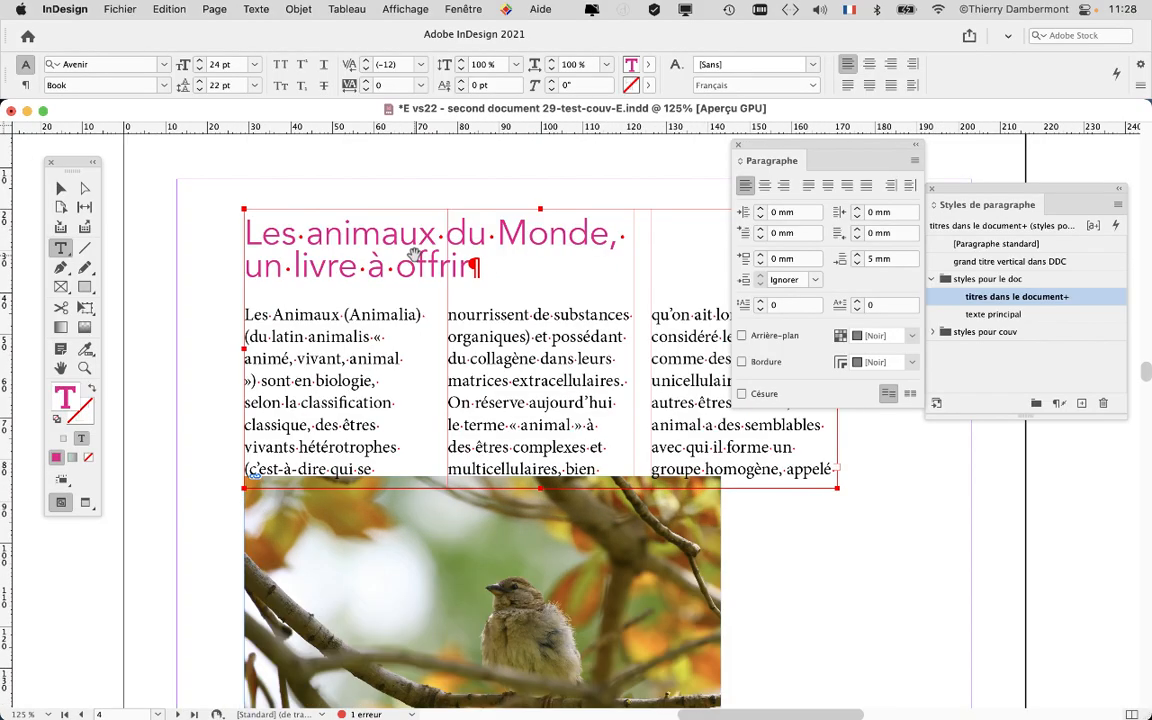
left_click_drag(775, 146, 193, 431)
left_click_drag(966, 208, 735, 194)
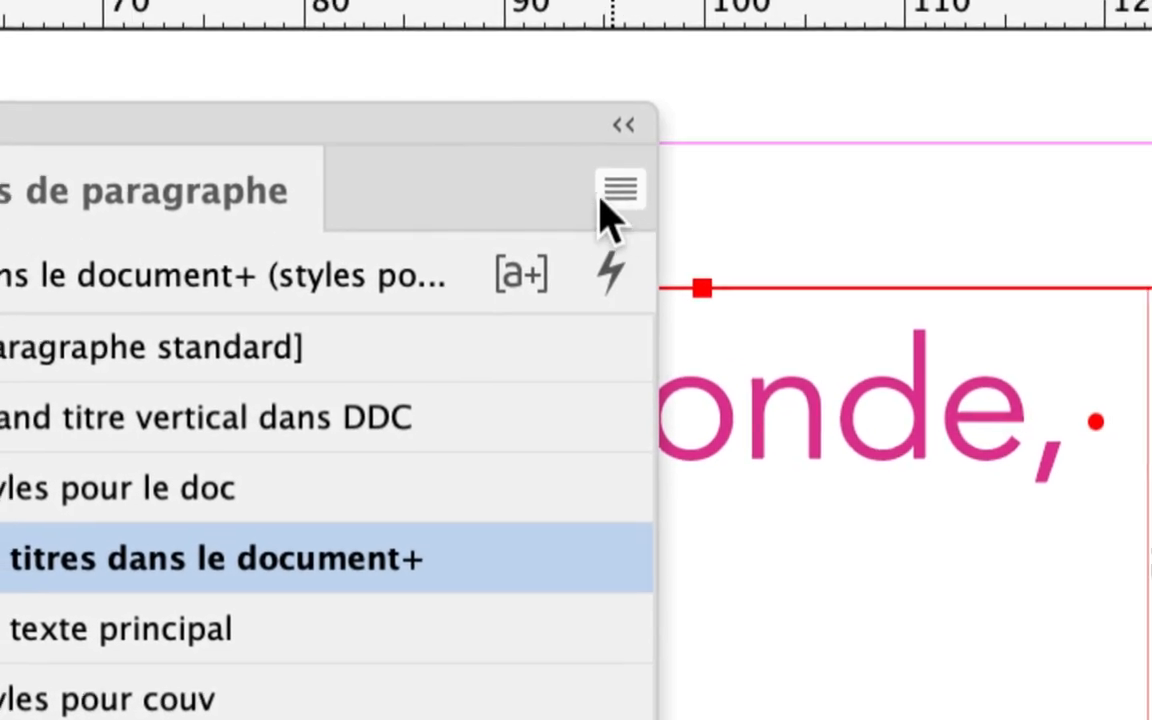
left_click(606, 193)
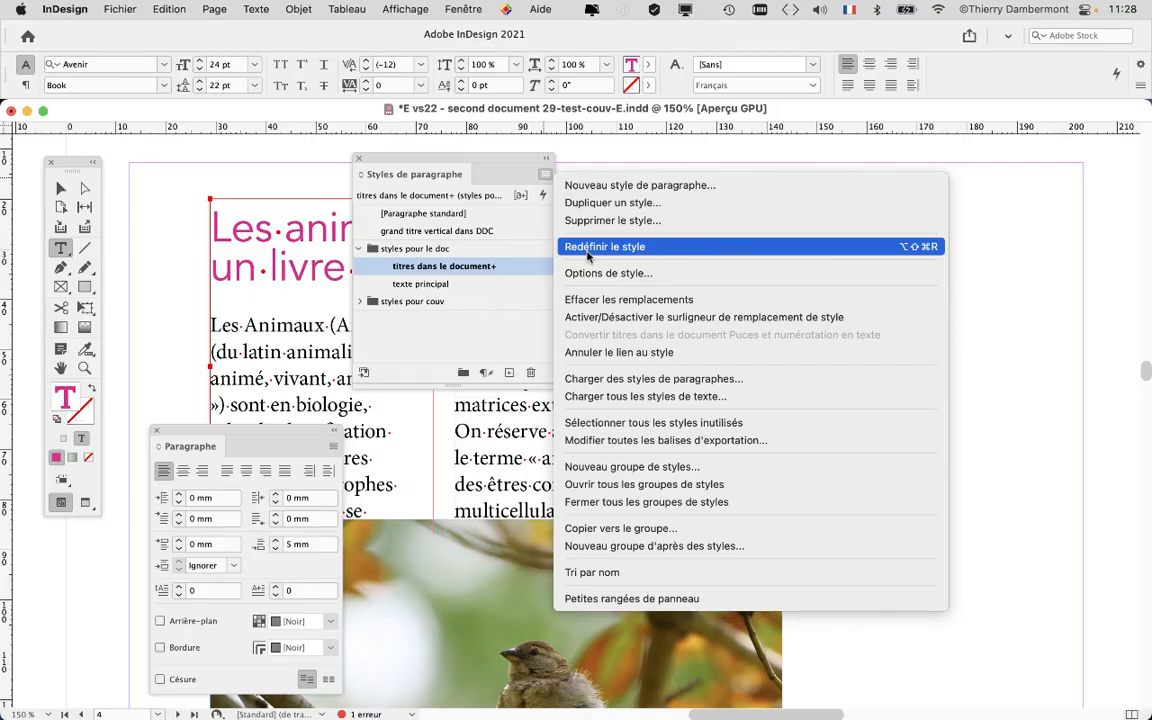
left_click(590, 247)
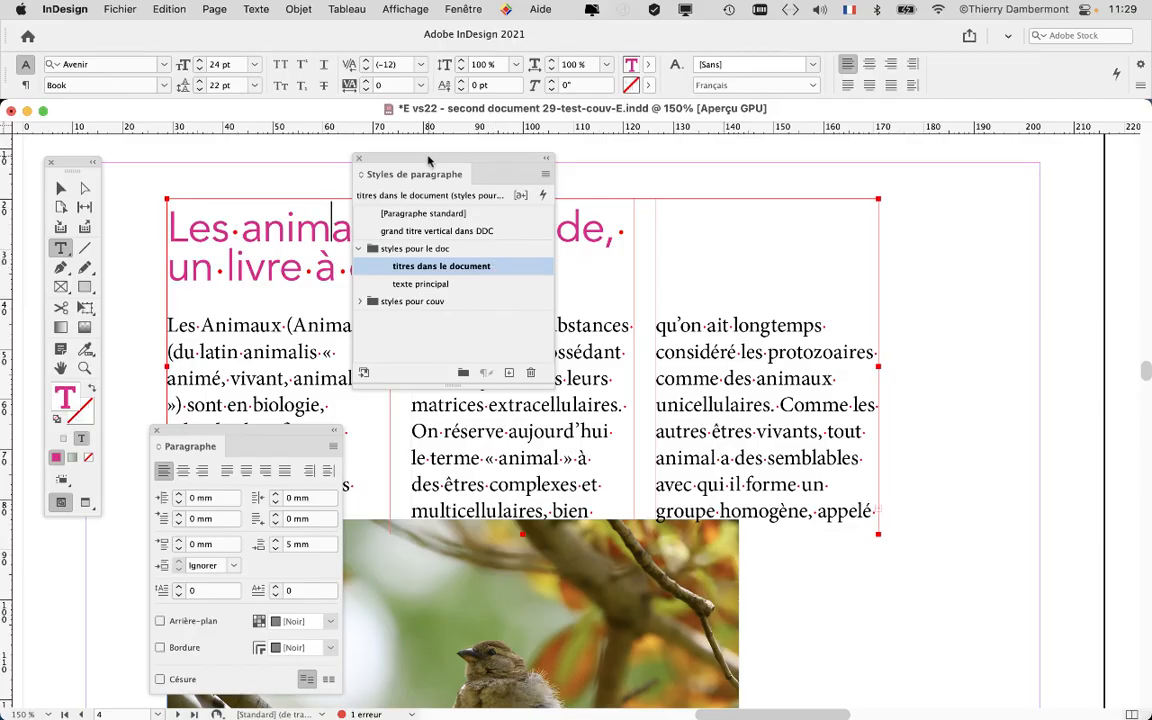
Move the Paragraph Styles and Paragraph panels to the side of the document window.
left_click_drag(431, 160, 970, 179)
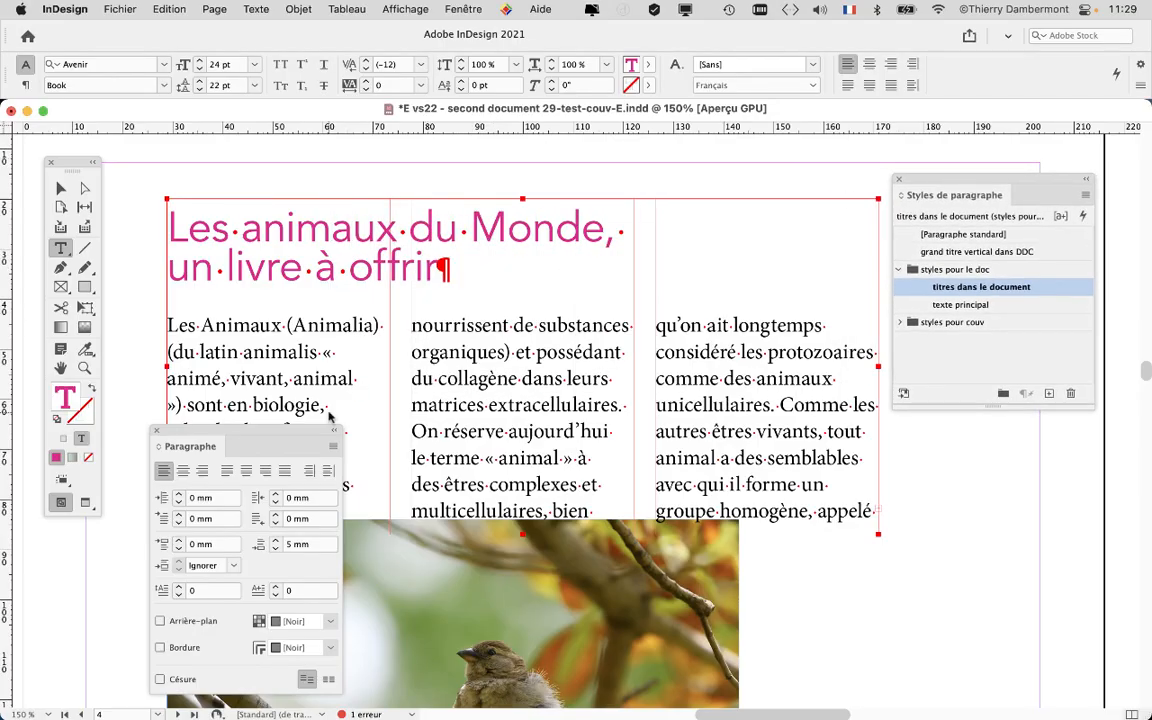
left_click_drag(195, 432, 973, 438)
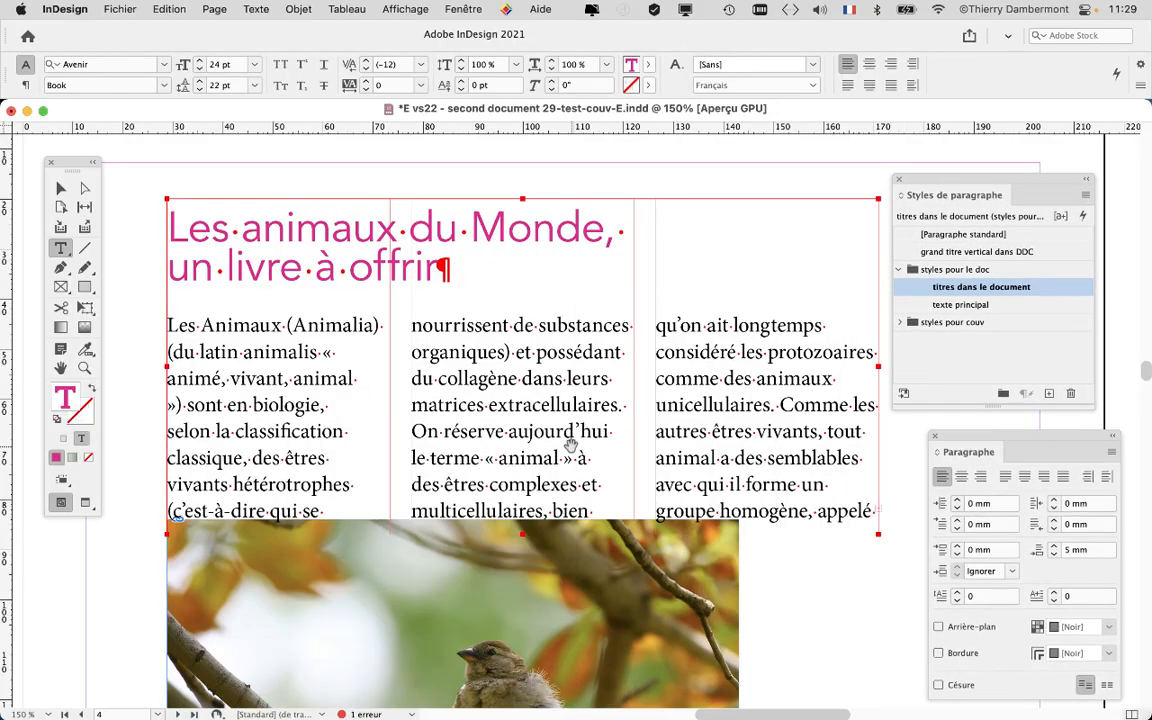
Inspect the page's titles at different zoom levels and in preview mode.
key("super+1")
scroll(570, 445, "down", 5)
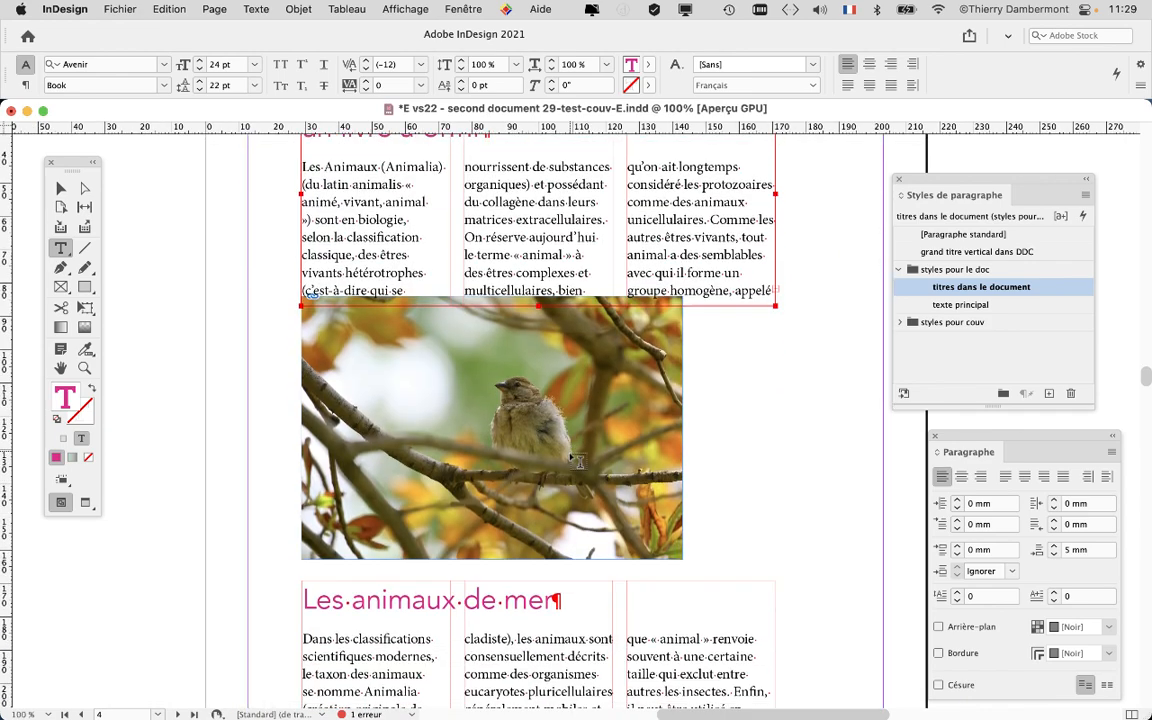
scroll(577, 461, "down", 2)
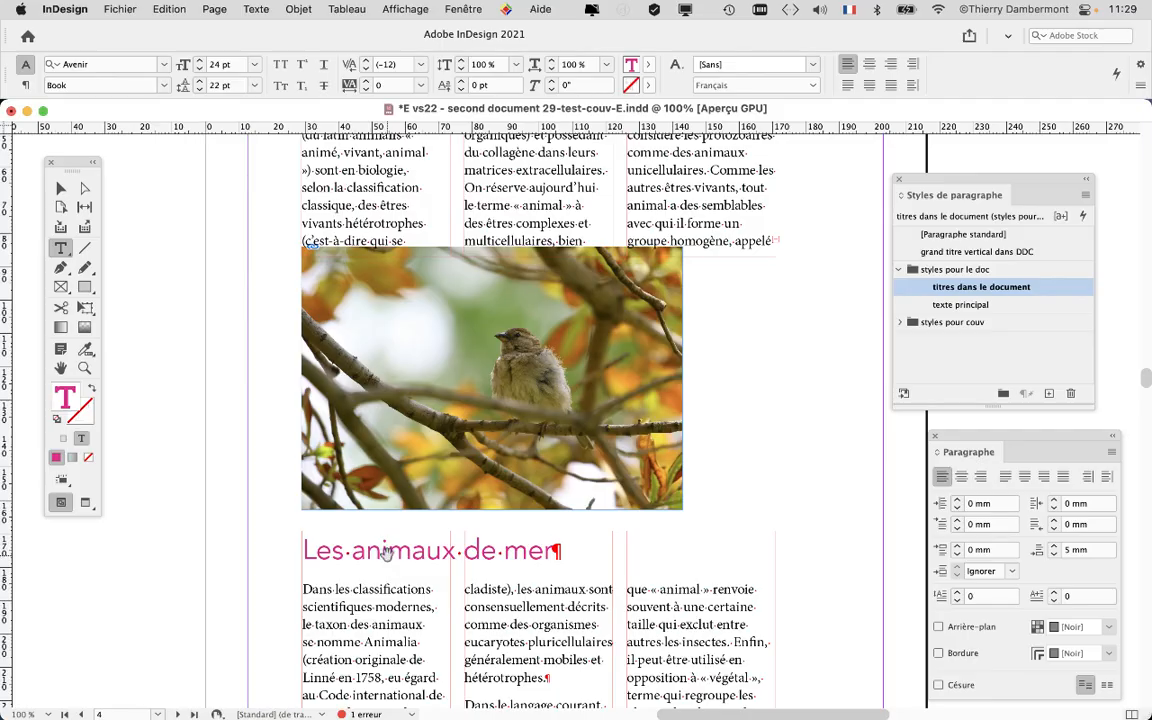
key("super+minus")
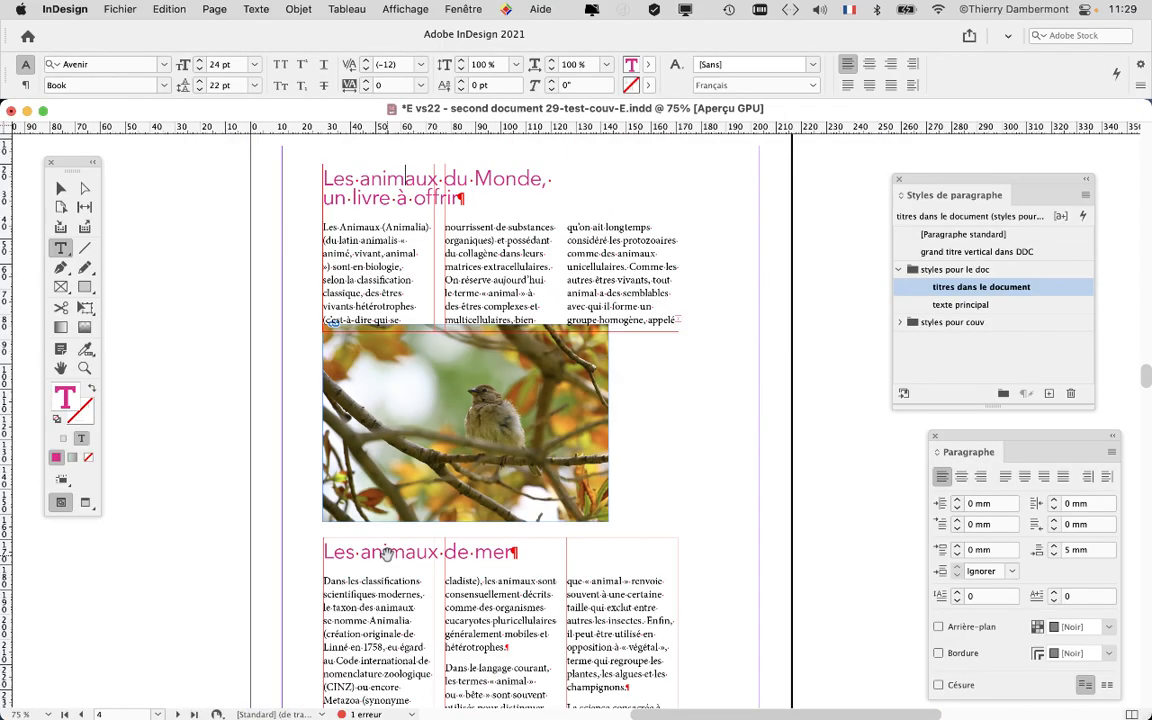
left_click(85, 503)
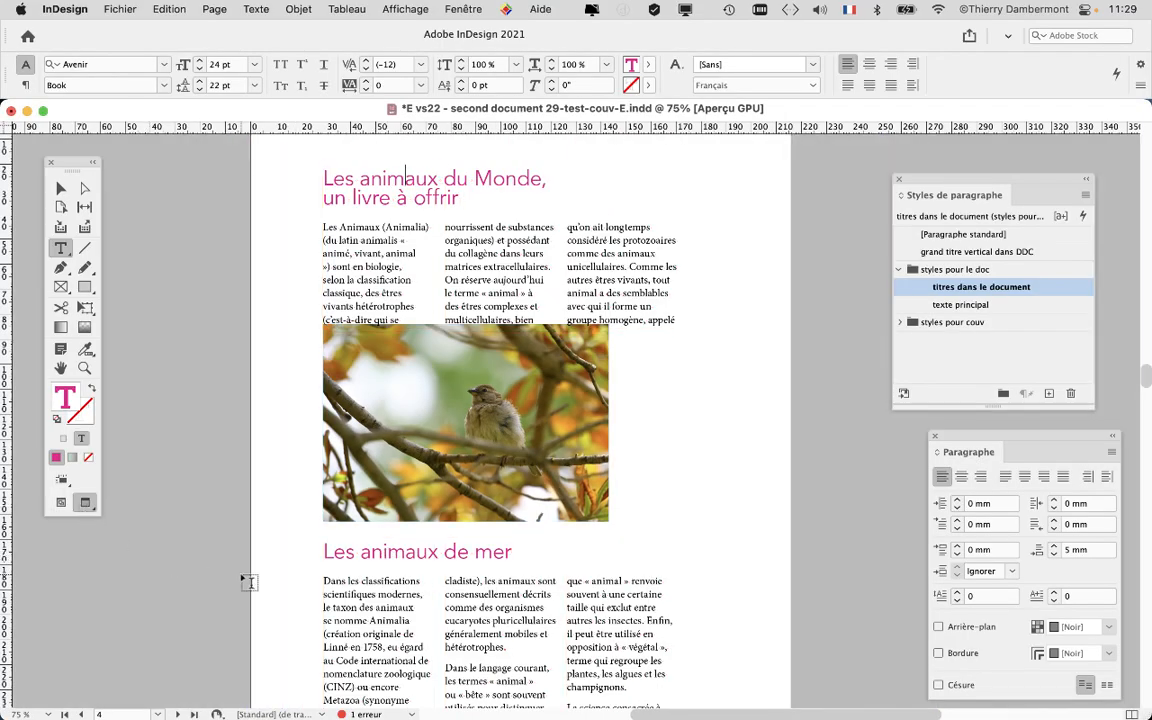
scroll(222, 522, "down", 2)
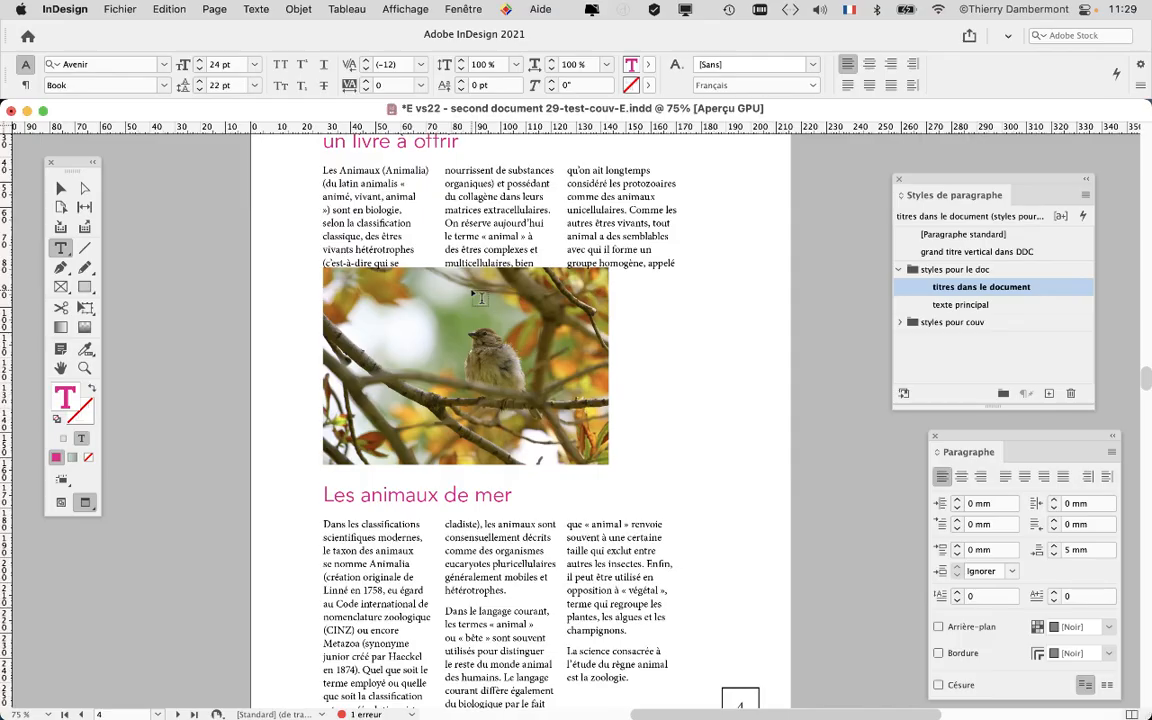
left_click(62, 504)
Move the bird photo and the lower text frame slightly downward on the page.
left_click(61, 187)
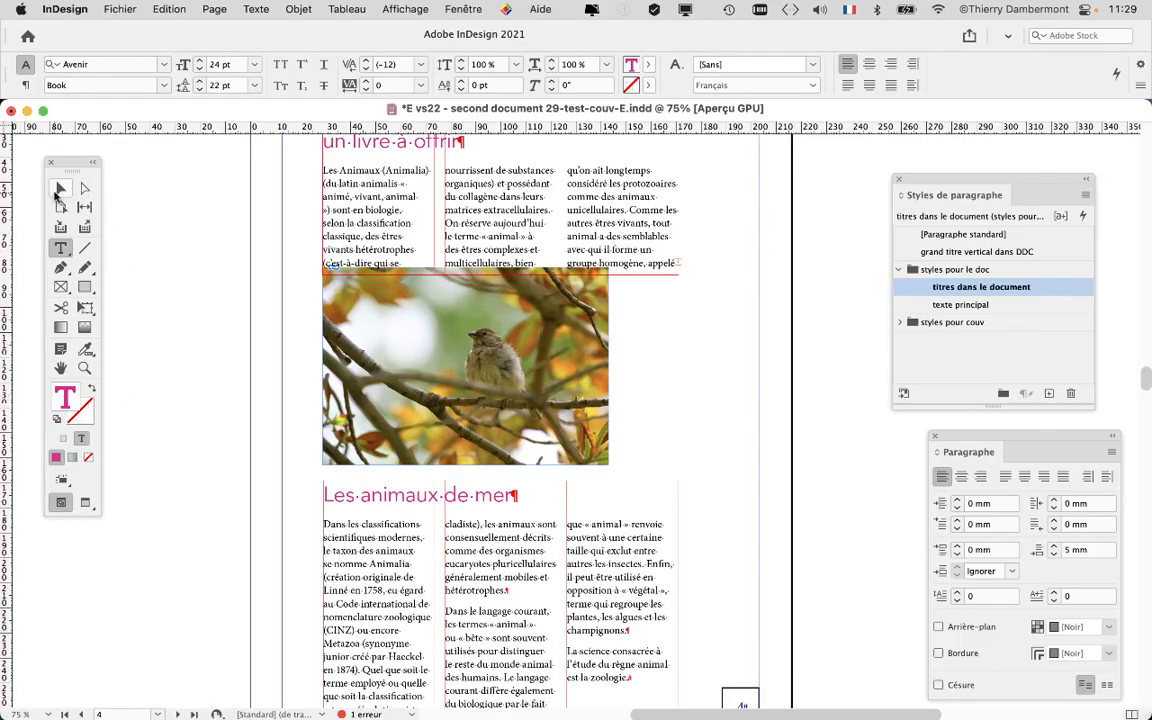
left_click(386, 308)
left_click_drag(384, 305, 385, 317)
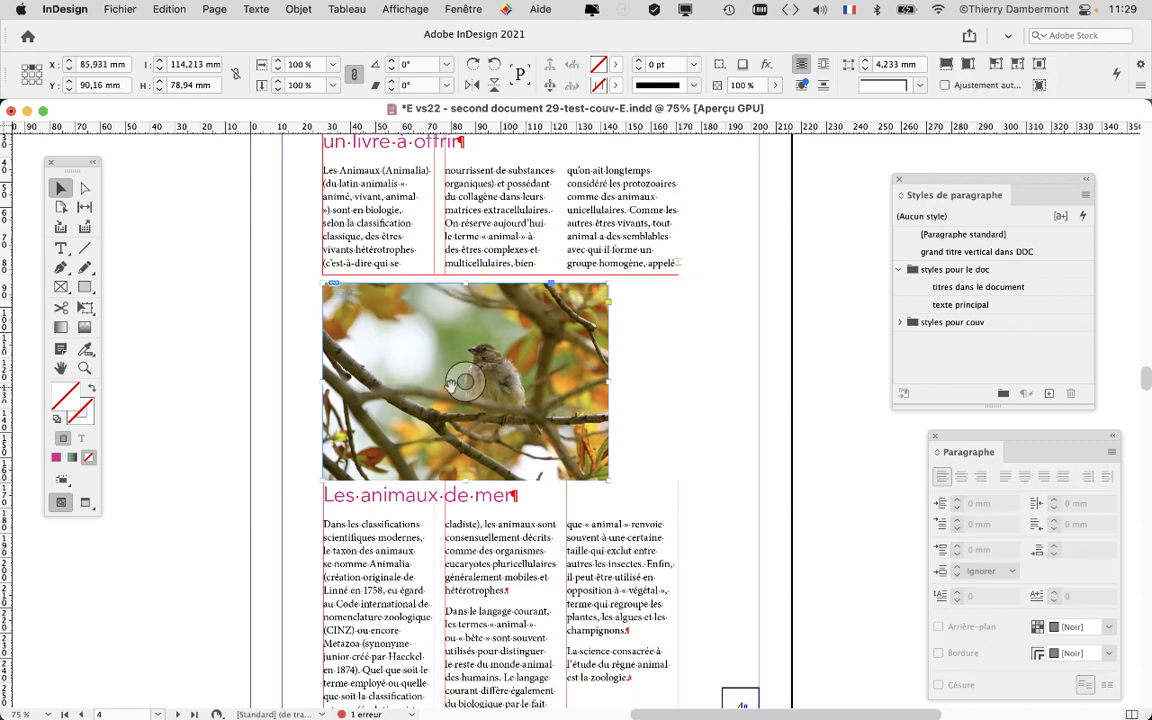
key("super+minus")
left_click(476, 528)
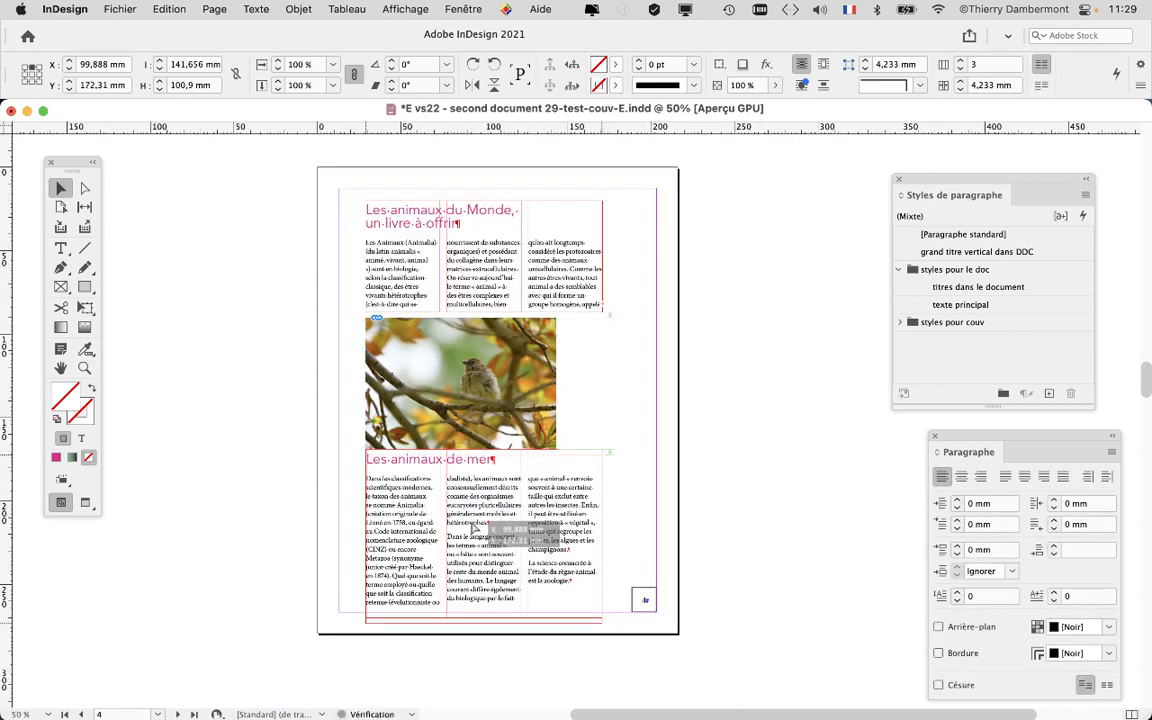
left_click_drag(476, 500, 481, 506)
left_click(427, 385)
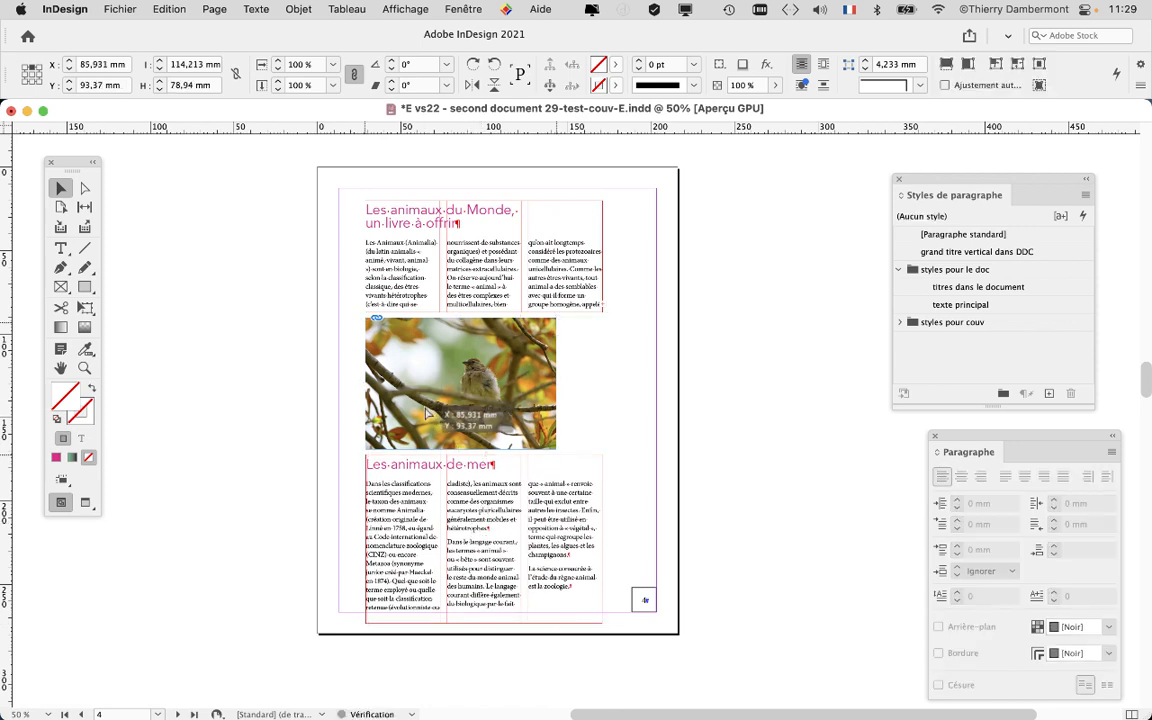
left_click_drag(426, 404, 426, 411)
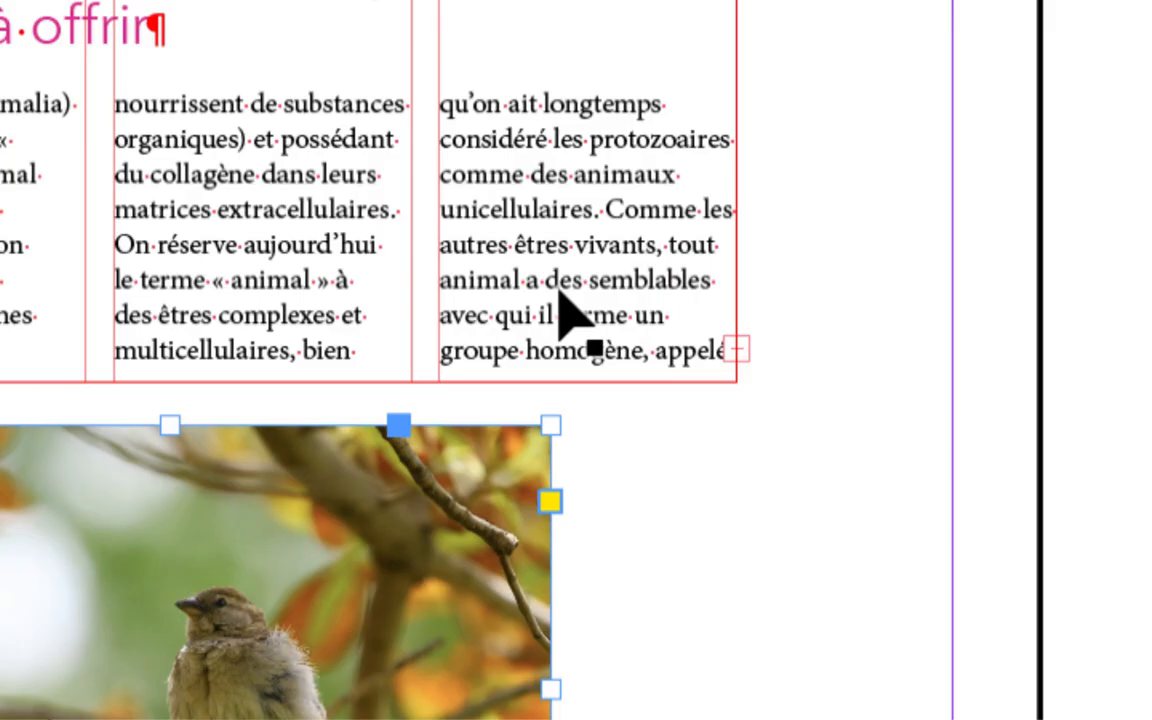
Extend the top text frame down toward the photo and reposition the photo and lower text frame.
left_click(555, 296)
left_click_drag(261, 382, 263, 407)
left_click_drag(498, 313, 504, 306)
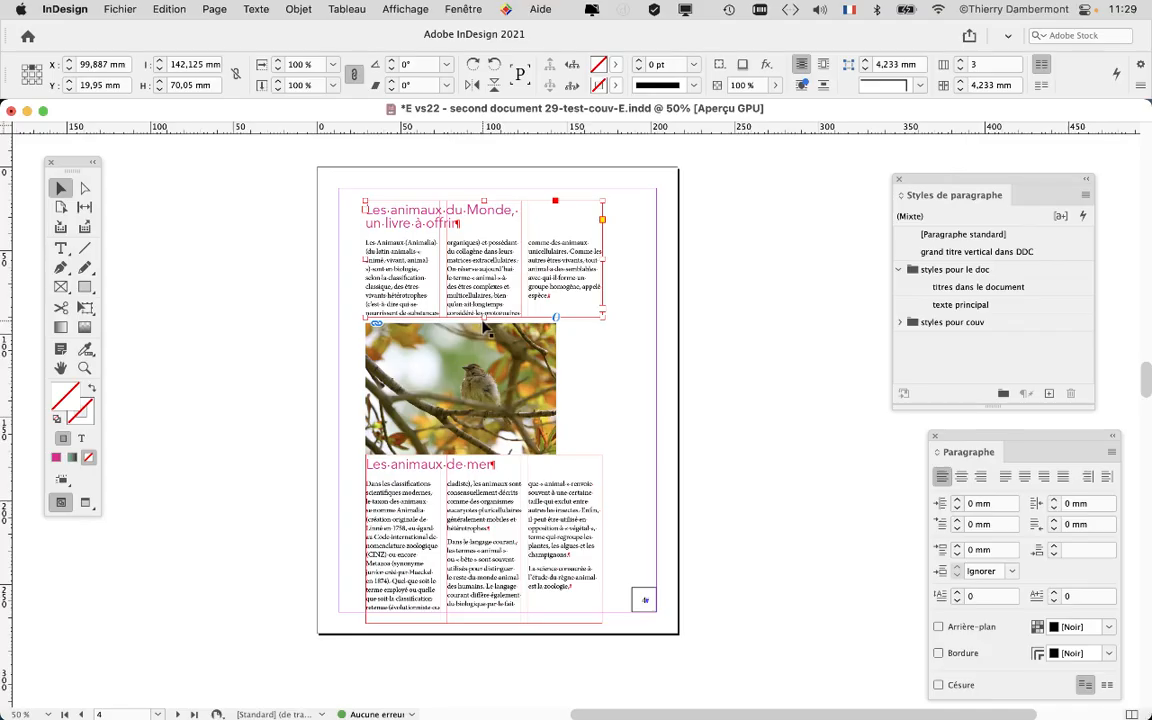
left_click(458, 515)
left_click_drag(458, 510, 460, 515)
left_click(406, 373)
left_click_drag(406, 373, 405, 400)
left_click(288, 376)
left_click(195, 419)
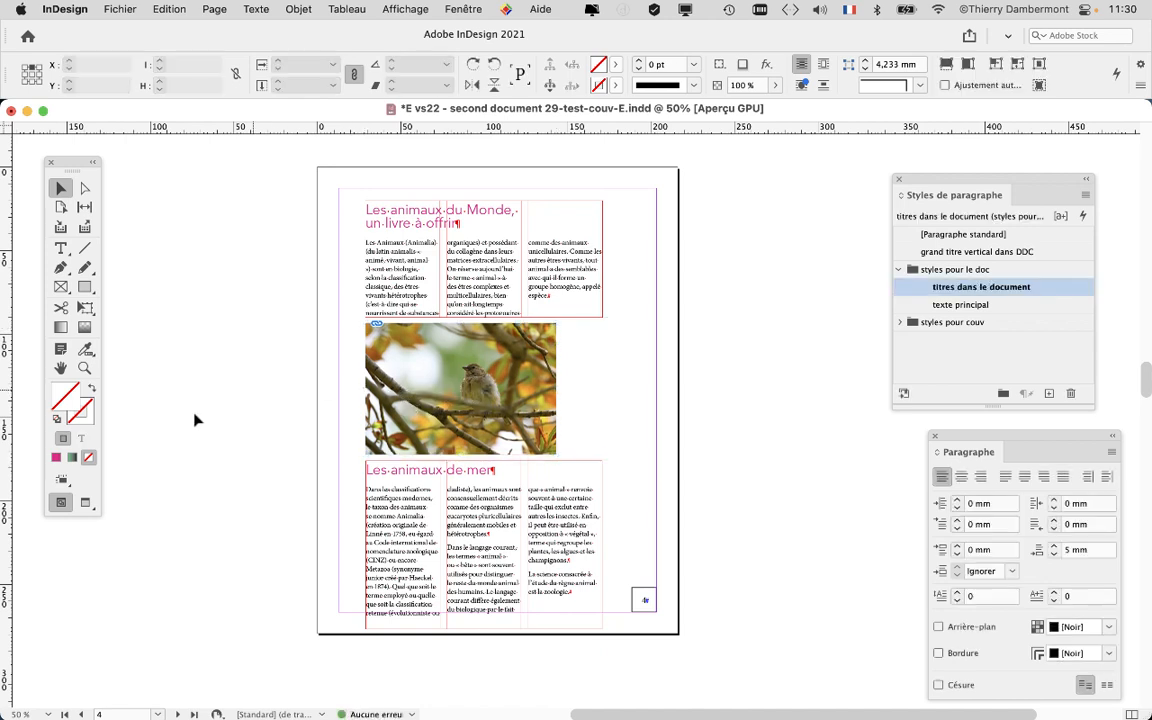
Switch to preview mode and nudge the bird photo down three increments.
left_click(84, 502)
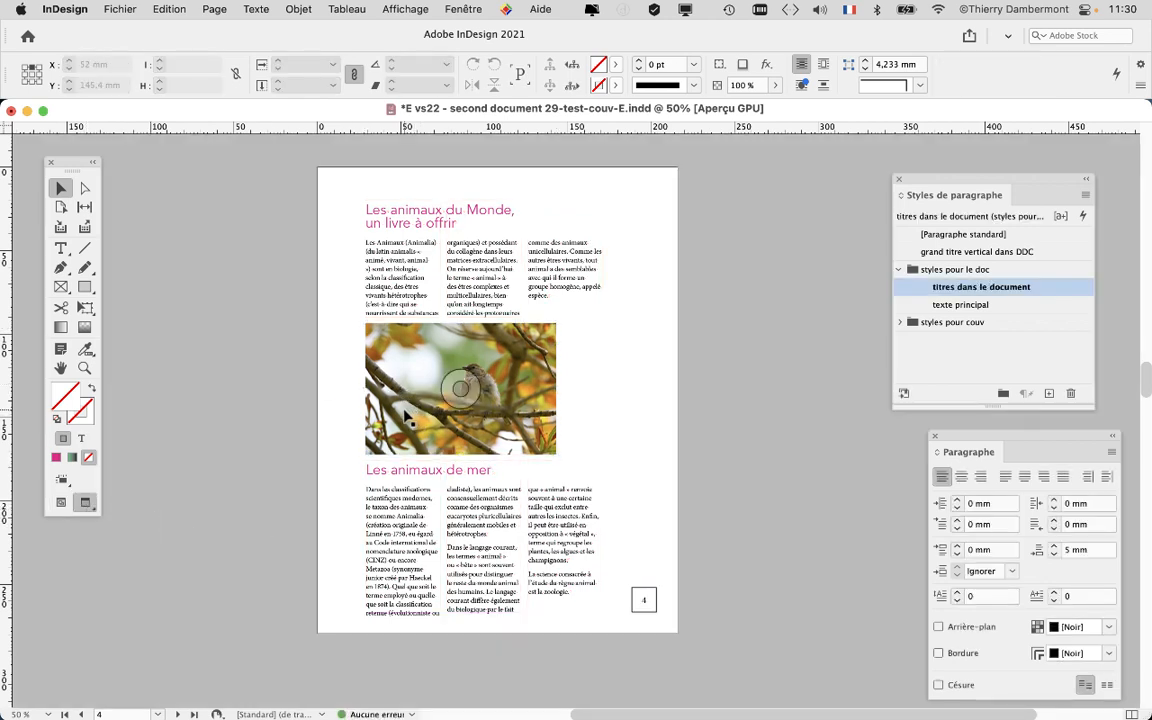
left_click(370, 377)
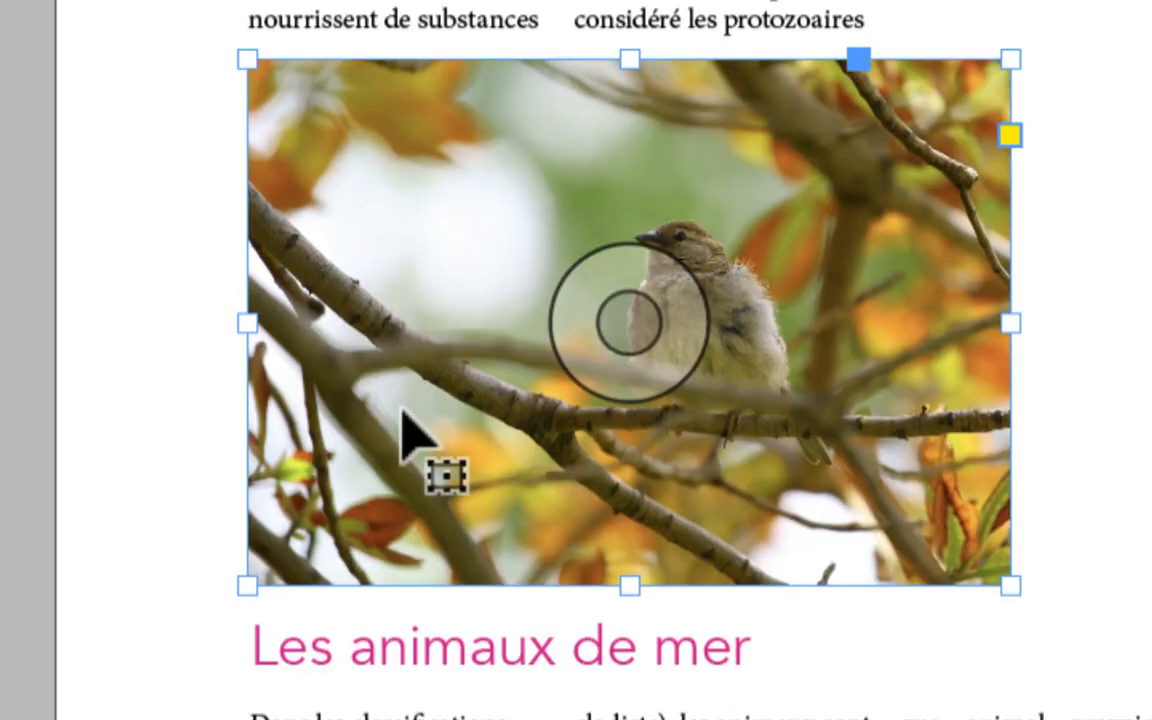
key("Down")
key("Down")
key("Down")
key("Down")
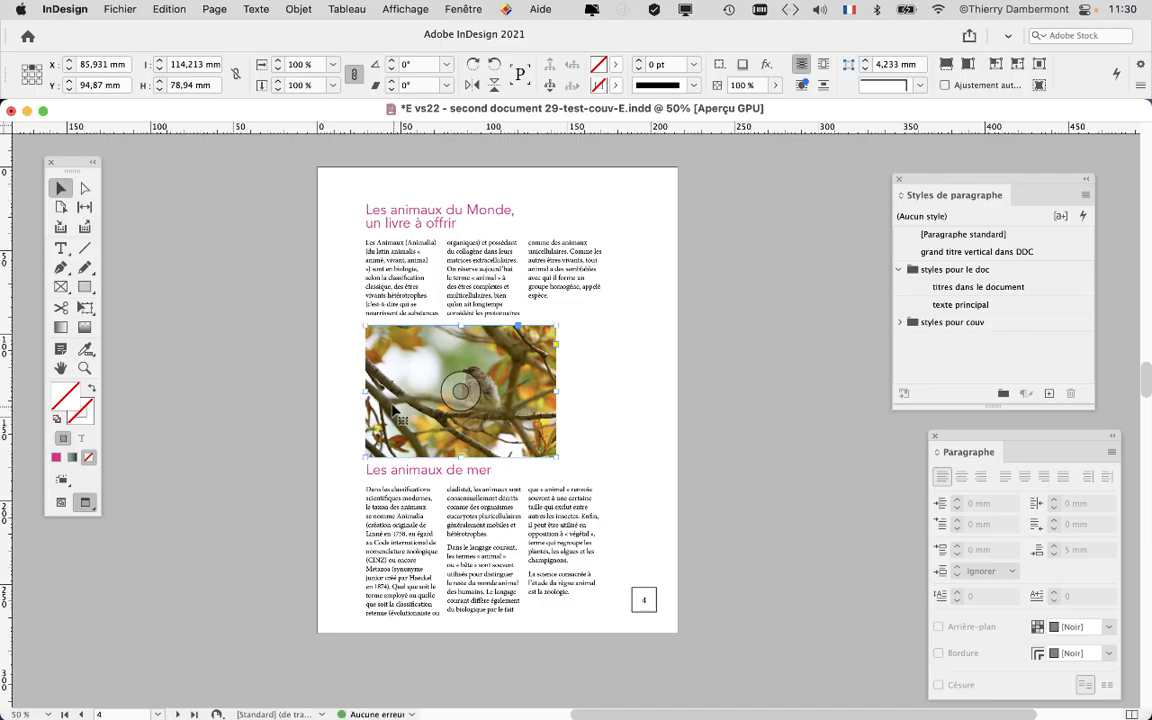
left_click(218, 237)
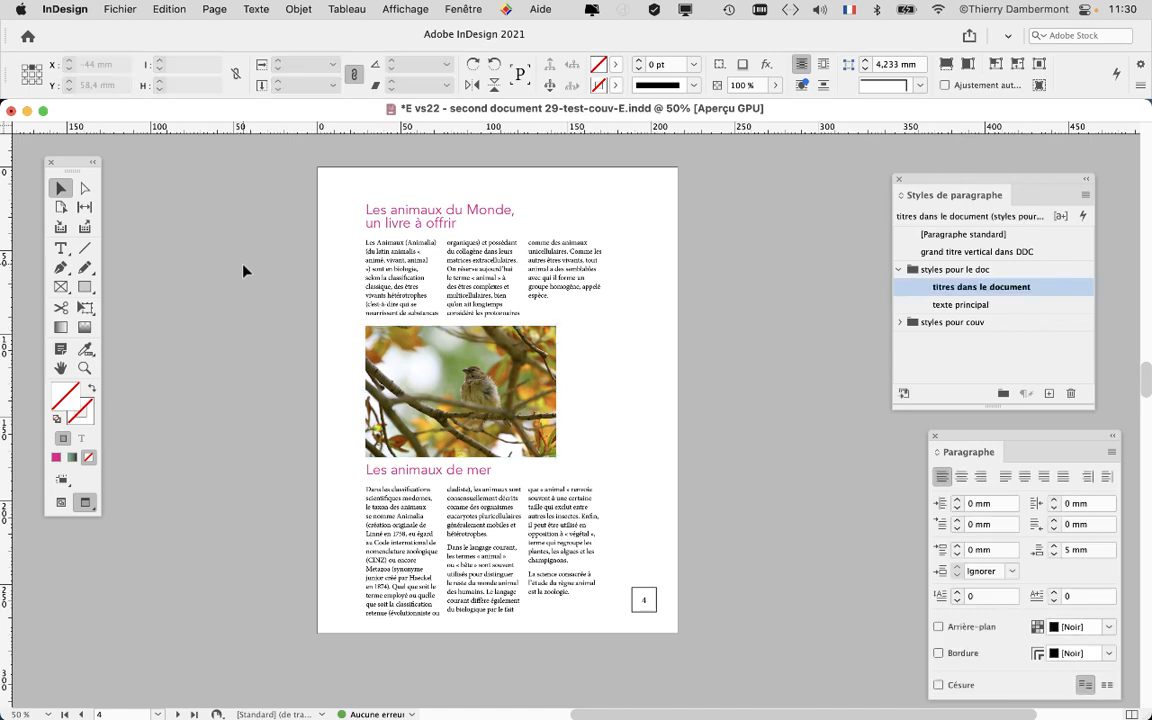
Save the document under a new name, changing vs22 to vs23 in the file name.
left_click(120, 10)
left_click(155, 143)
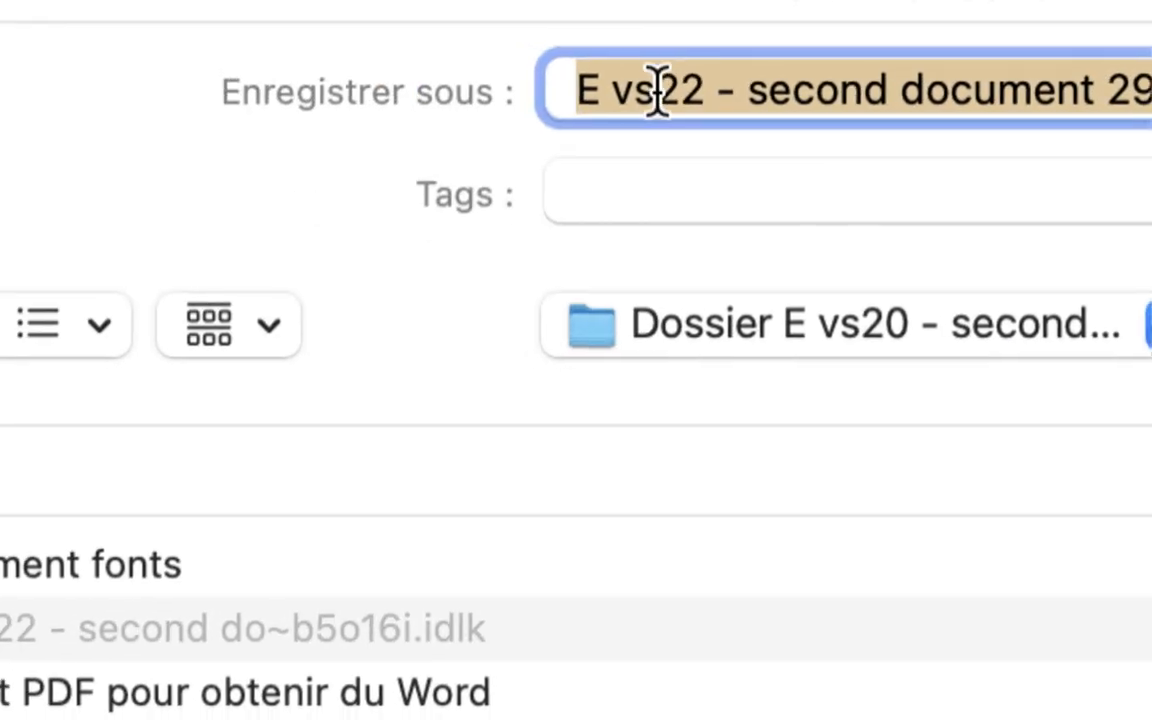
left_click(636, 92)
left_click_drag(660, 88, 664, 98)
type("3")
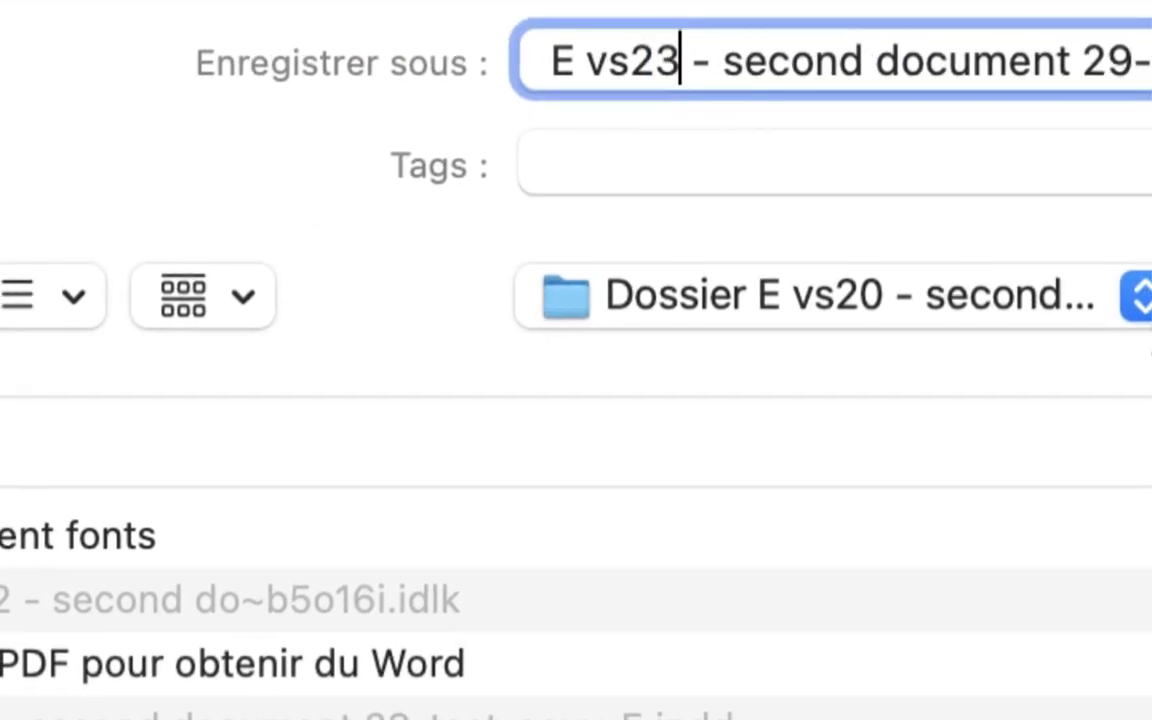